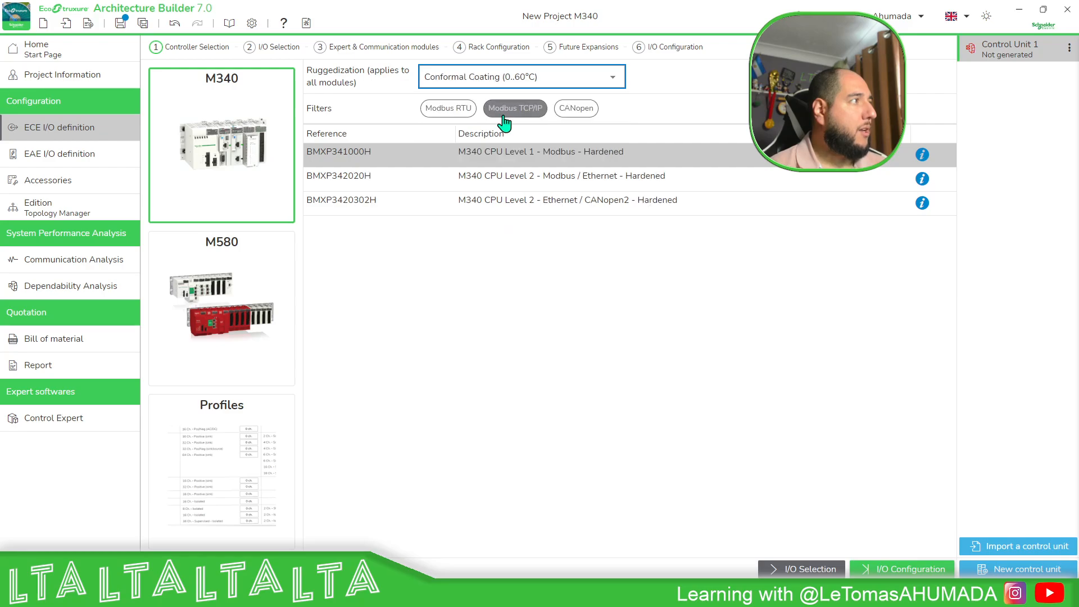
Set the ruggedization for all modules to No ruggedization (0..60°C), briefly opening and cancelling the control-unit import.
left_click(615, 79)
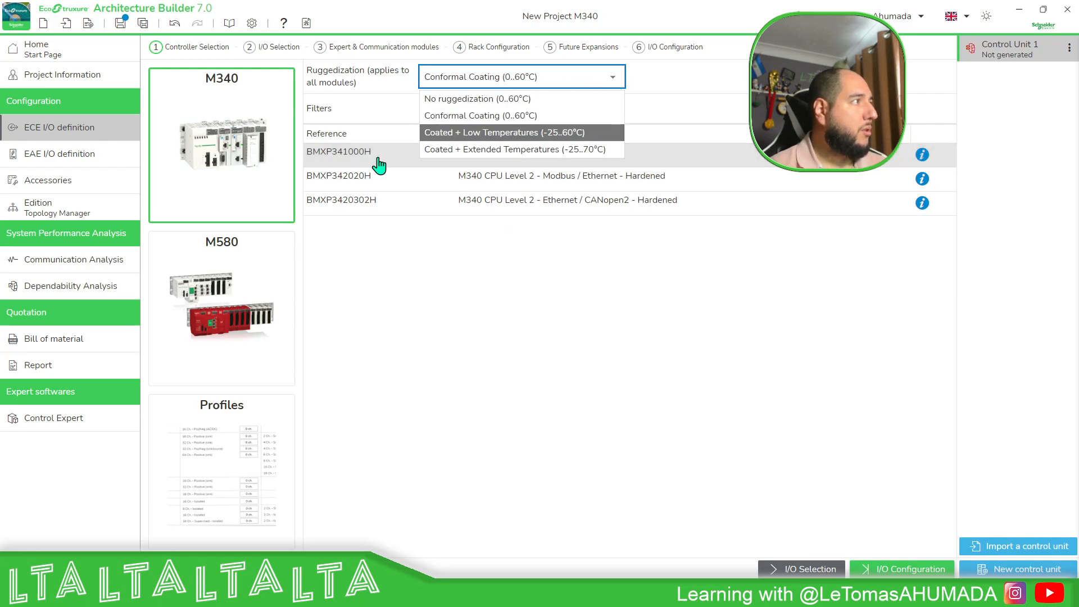
left_click(520, 99)
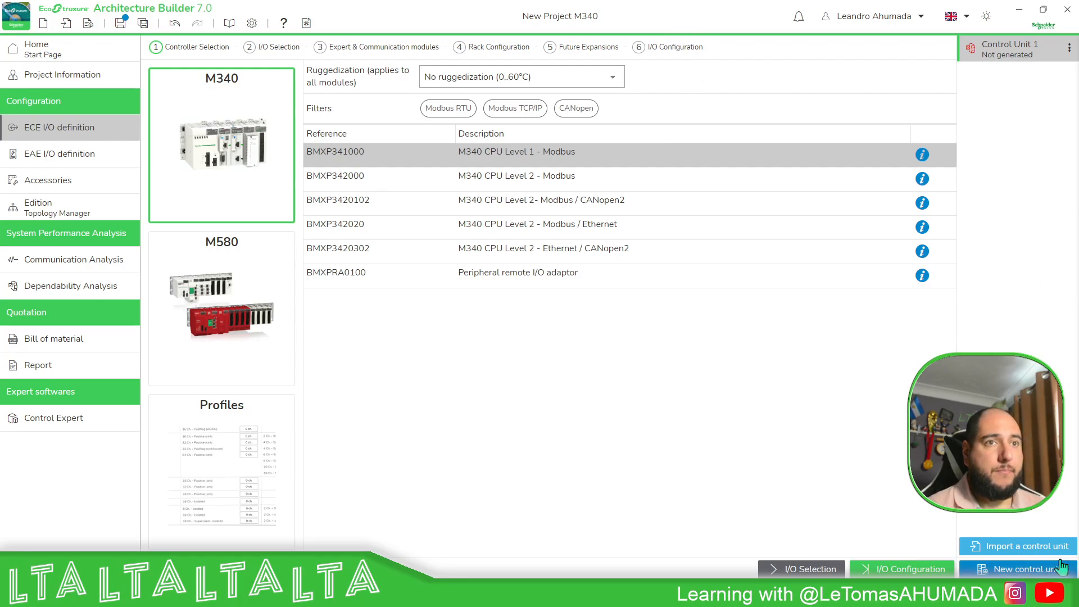
left_click(1023, 546)
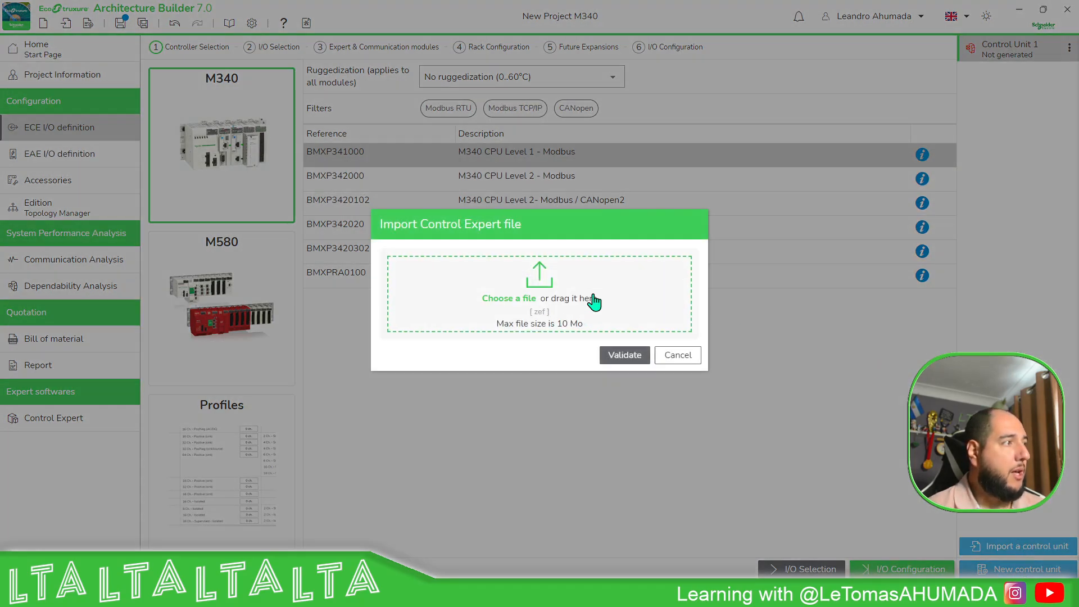
left_click(678, 356)
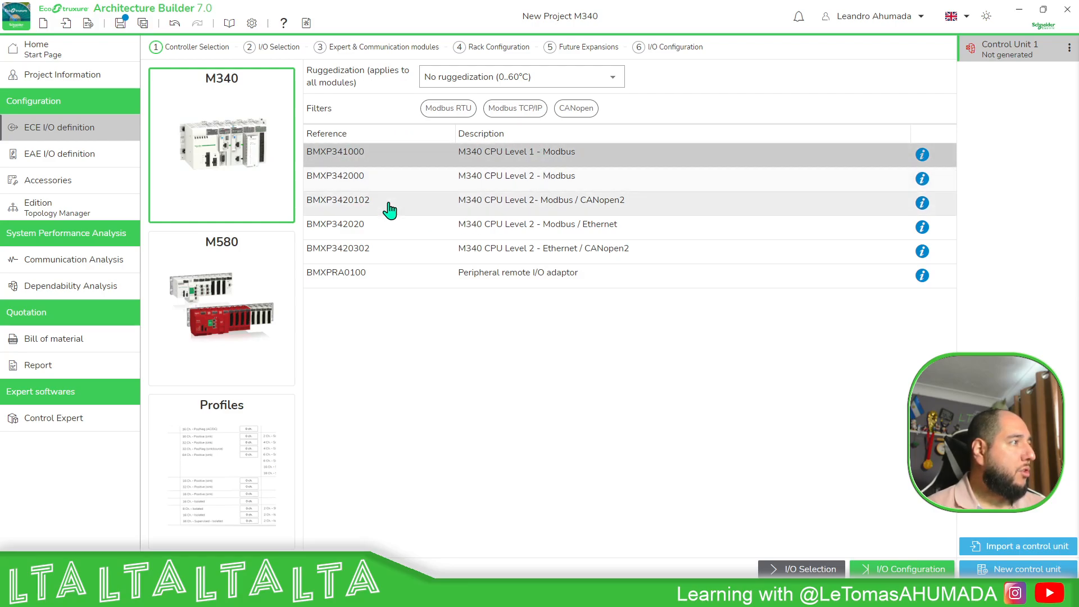
Select the BMXP342020 M340 CPU Level 2 - Modbus / Ethernet controller and move on to I/O selection.
left_click(423, 232)
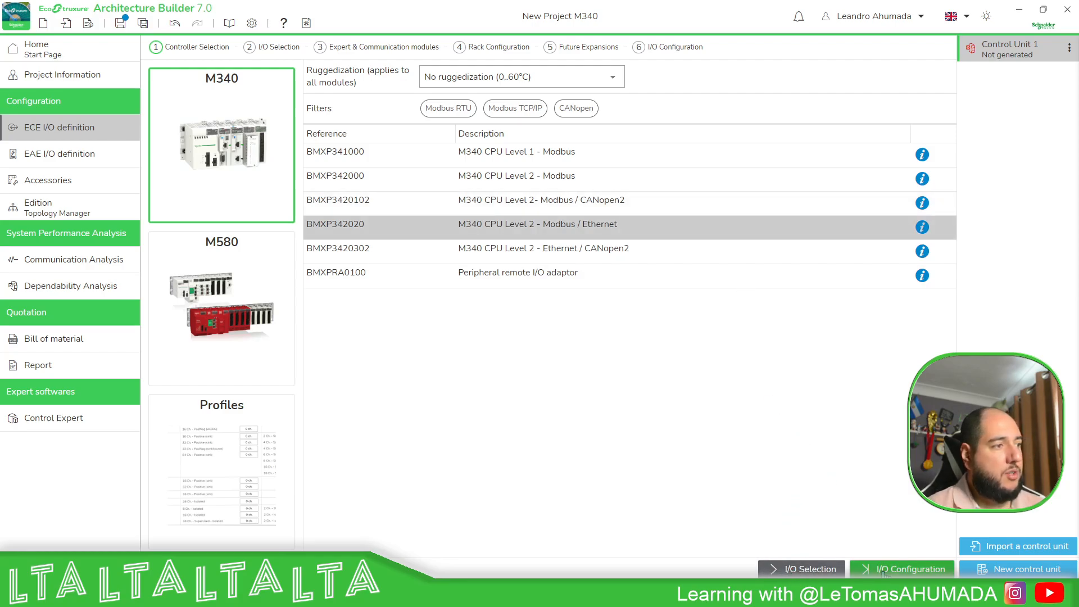
left_click(283, 55)
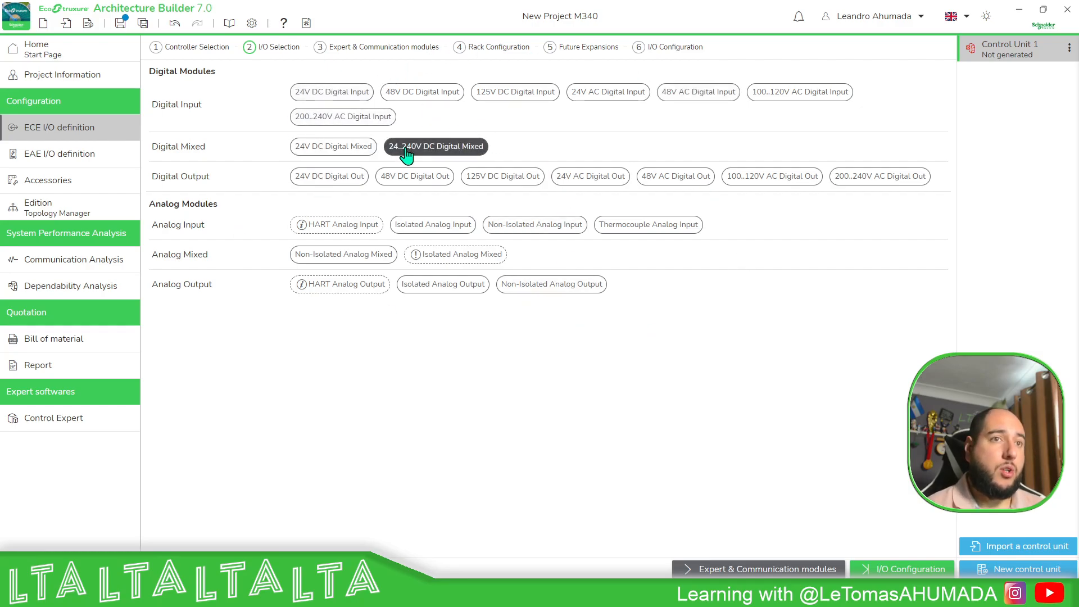
Select the 24V DC Digital Input, 24V DC Digital Out, Non-Isolated Analog Input and Non-Isolated Analog Output categories.
mouse_move(303, 230)
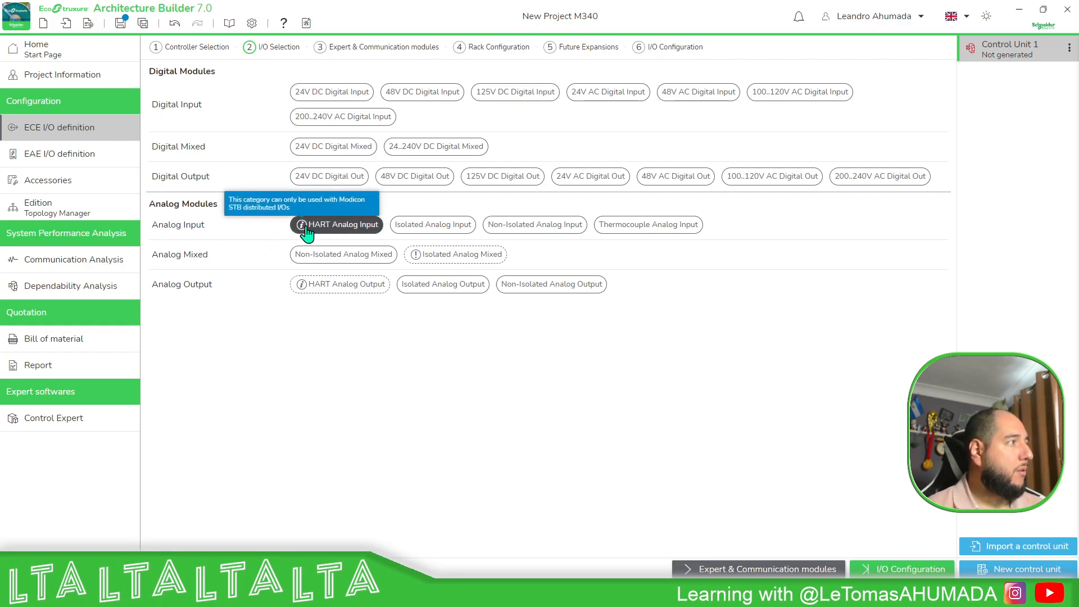
mouse_move(414, 264)
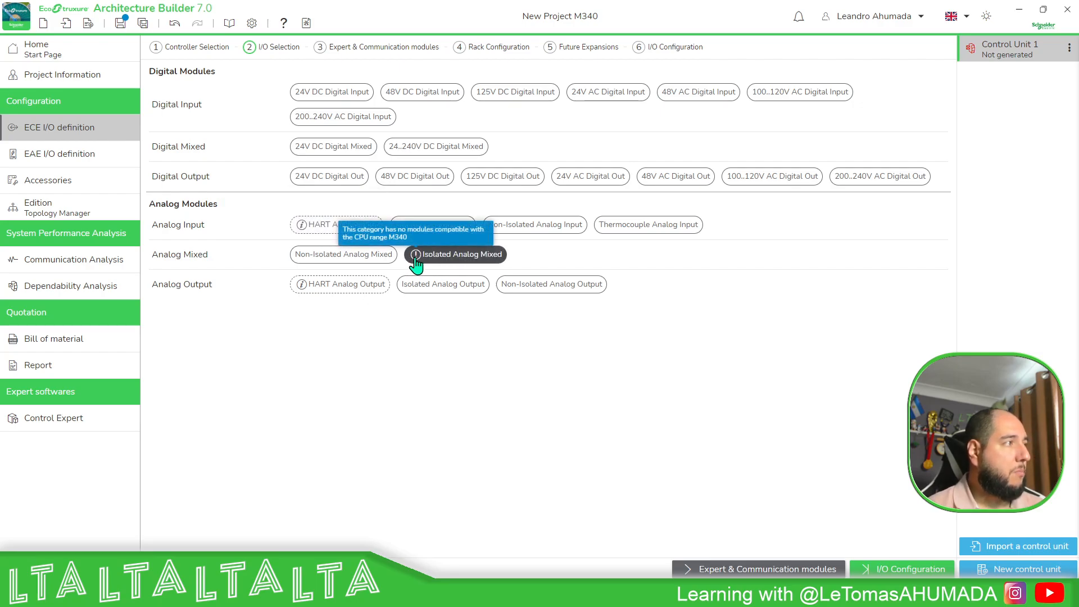
mouse_move(303, 287)
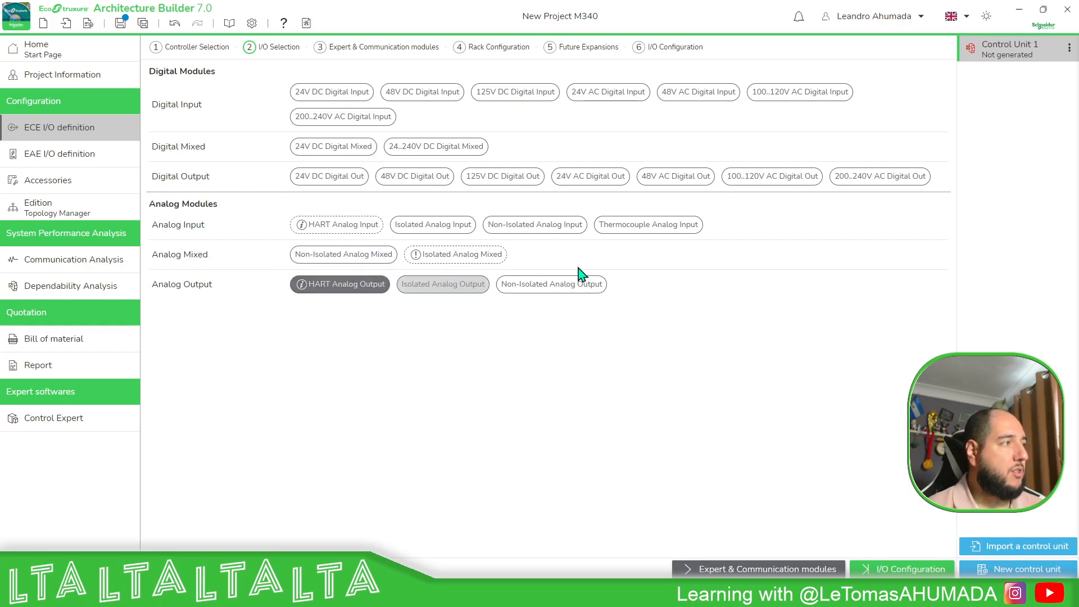
left_click(331, 94)
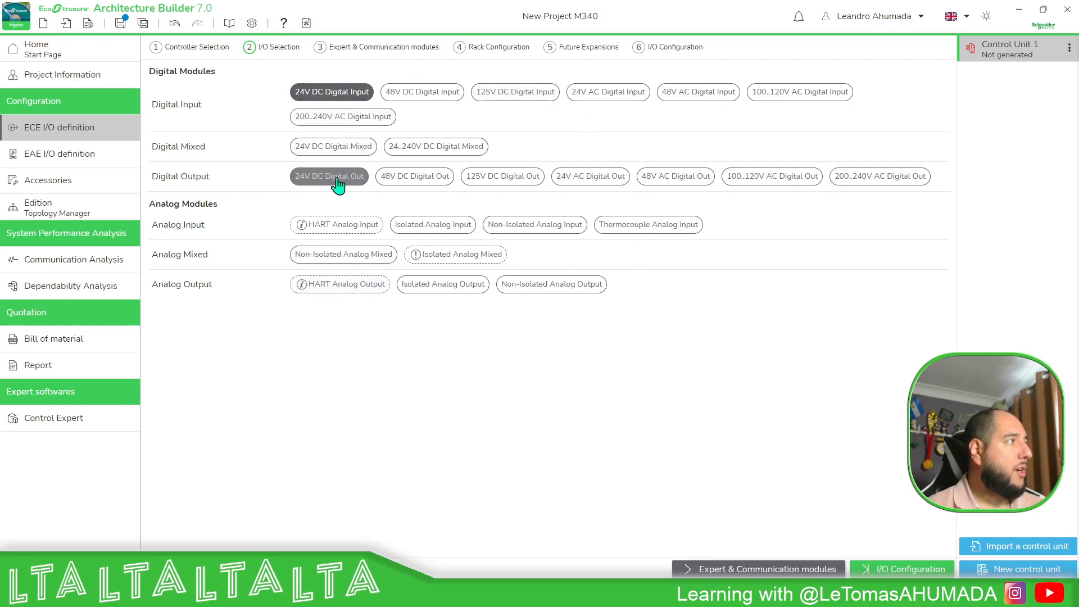
left_click(344, 182)
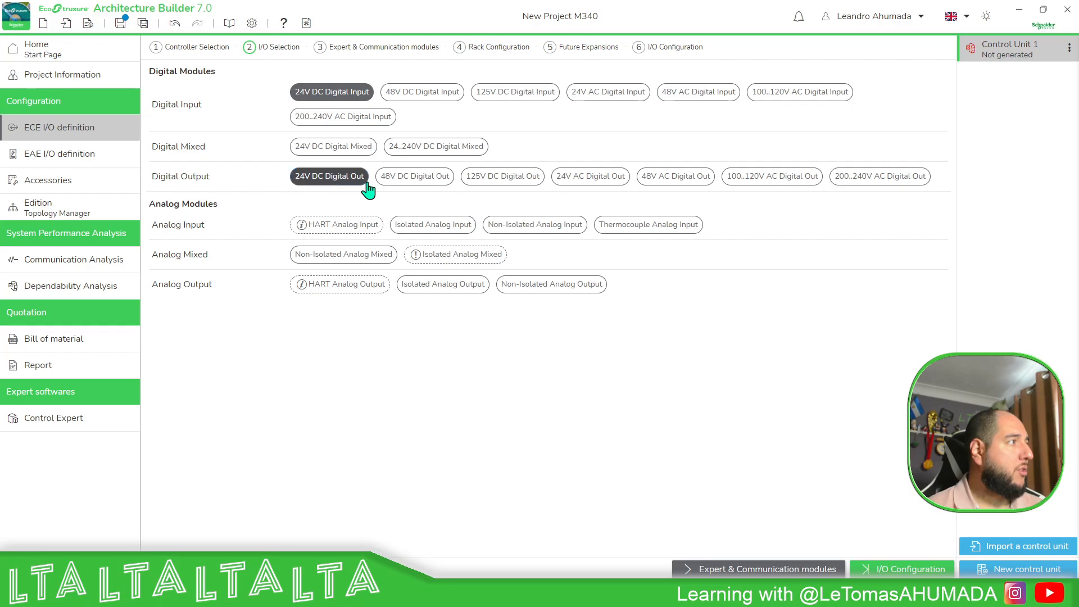
left_click(513, 225)
left_click(526, 284)
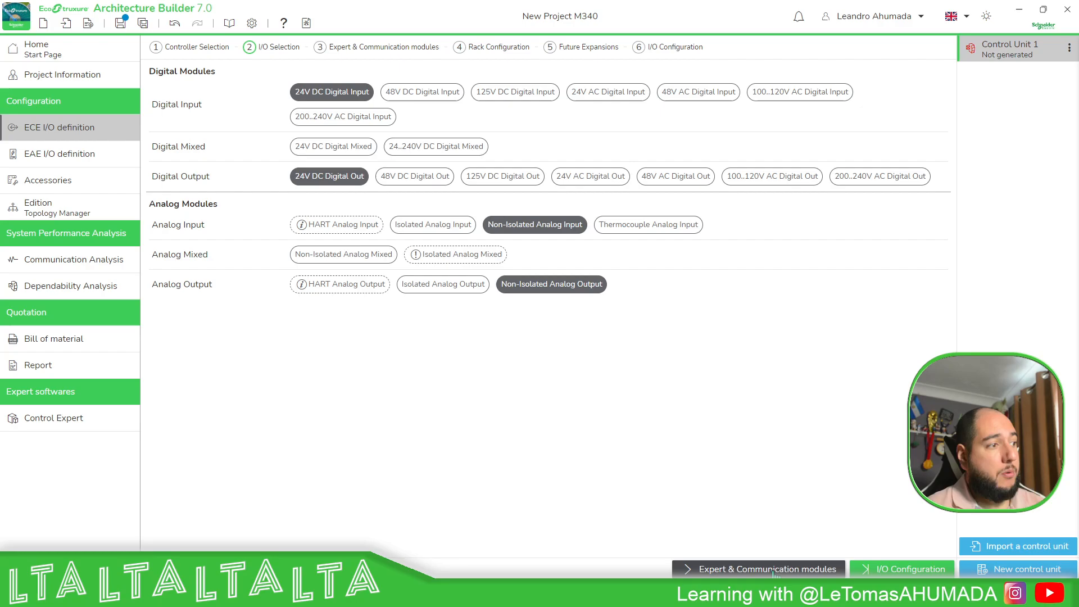
Enable the IO Scanning Ethernet control module among the expert and communication modules.
left_click(369, 49)
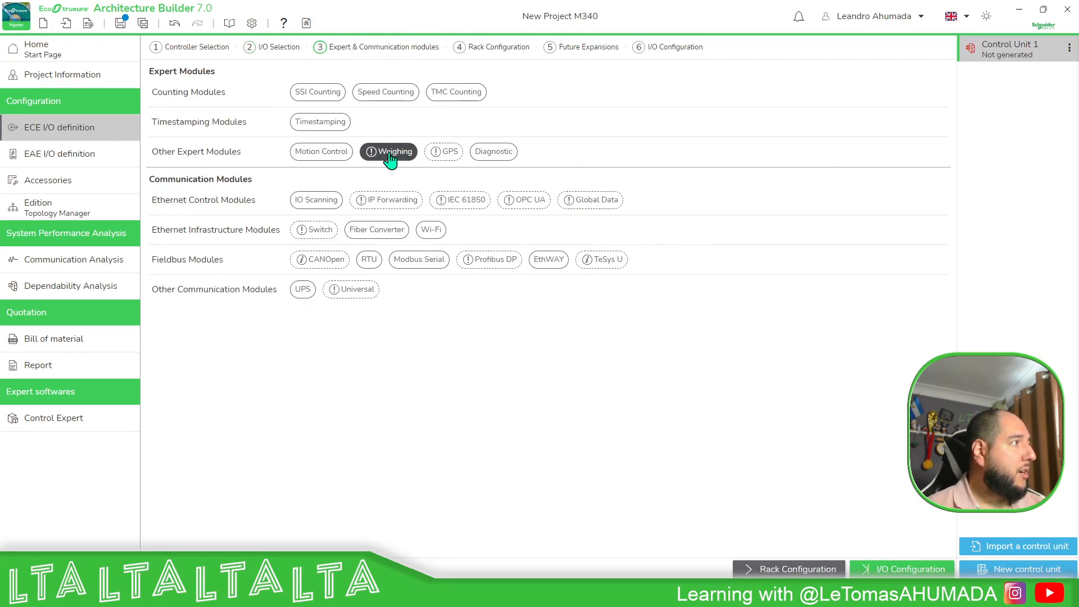
mouse_move(371, 162)
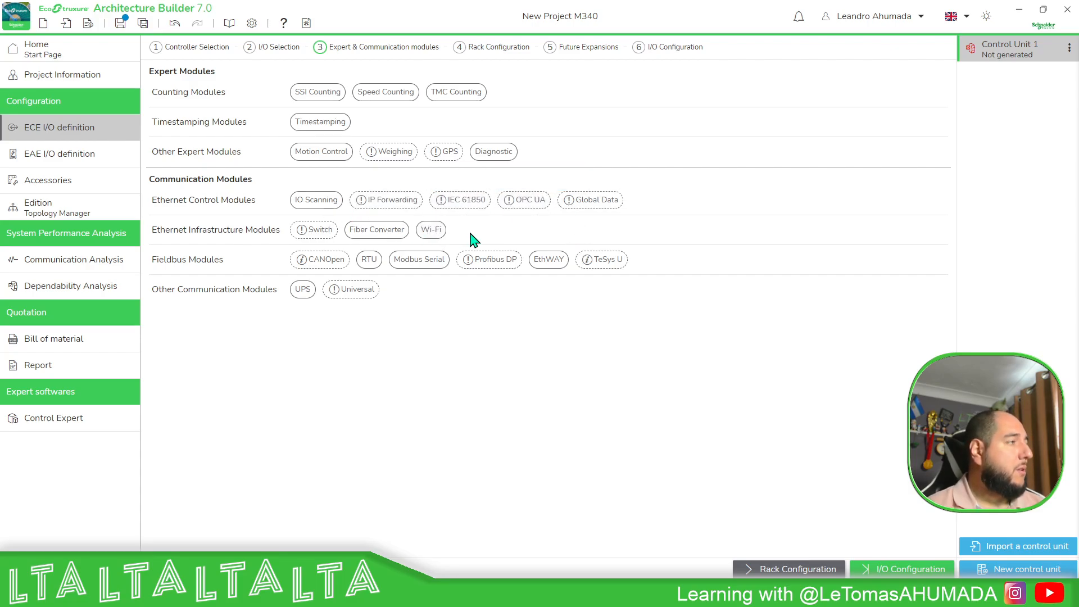
left_click(326, 204)
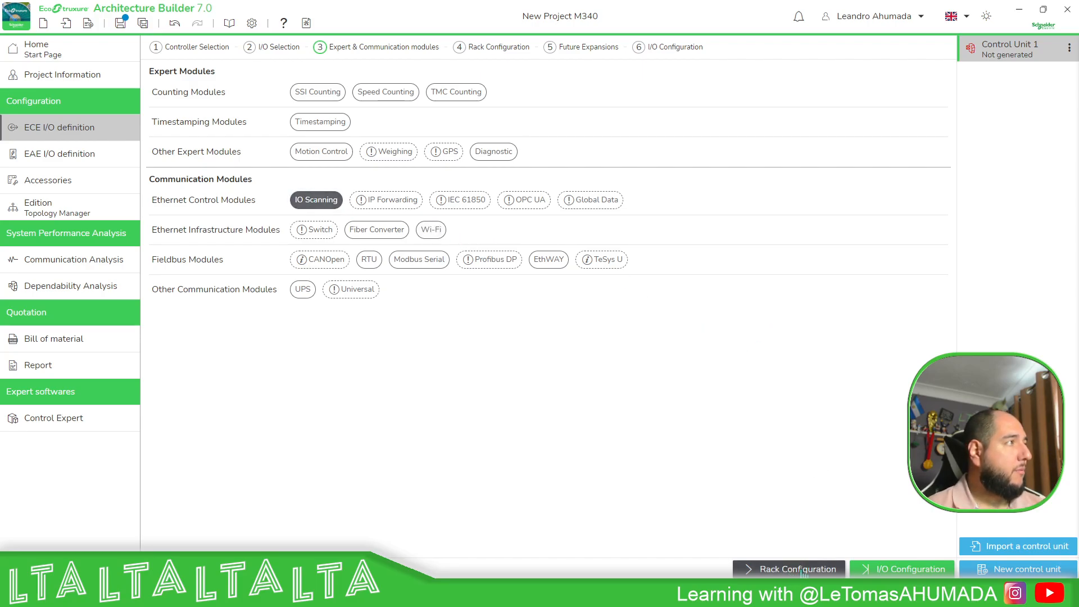
Set the power supply voltage to DC - 24V and choose the BMXCPS3020 X80 DC 24...48 V DC, 32W power supply.
left_click(488, 47)
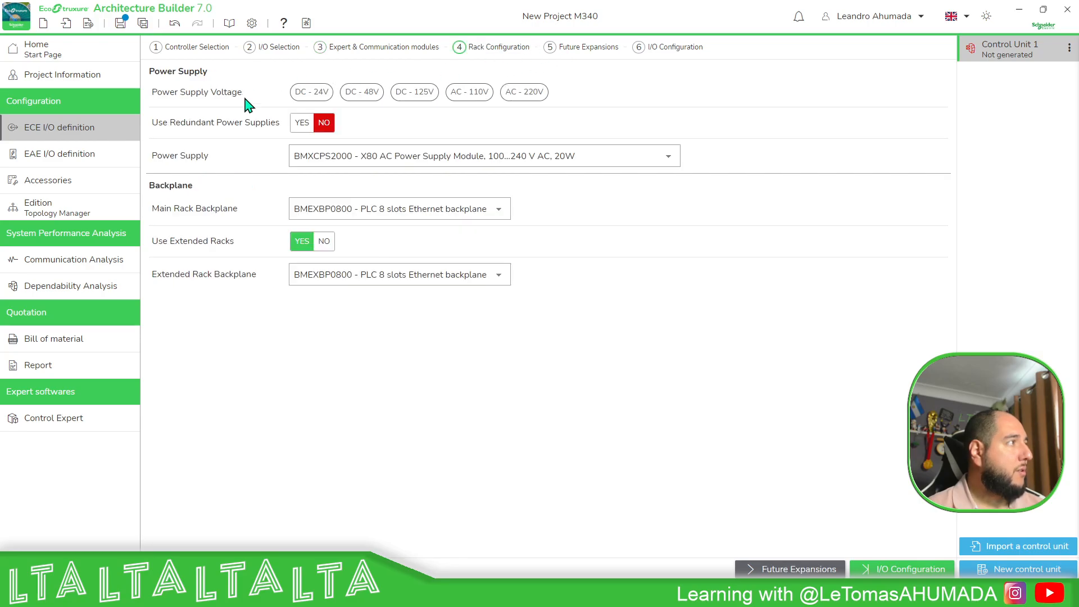
left_click(311, 93)
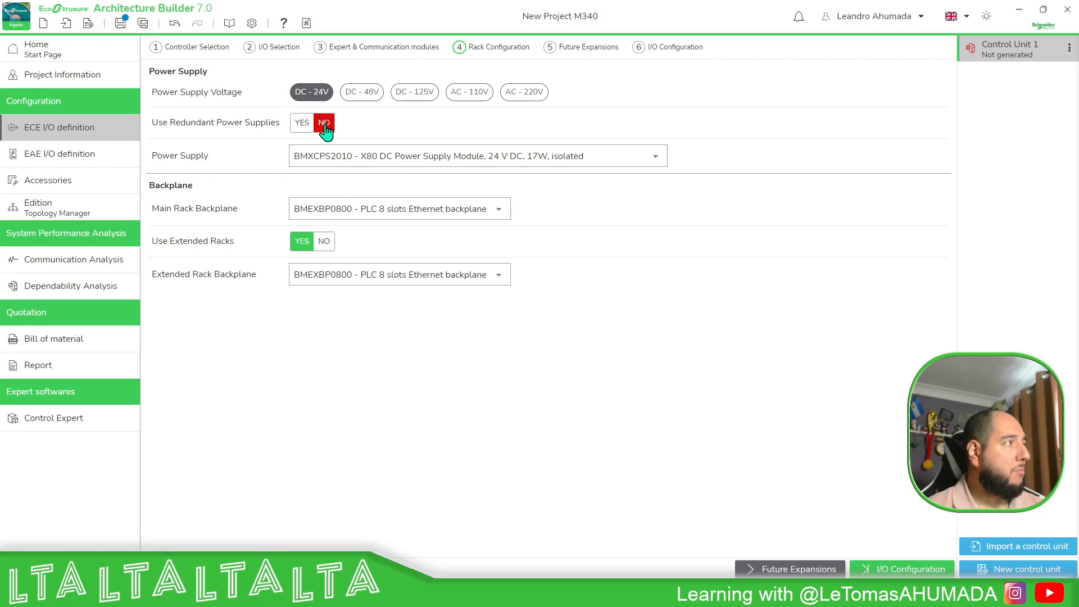
left_click(655, 157)
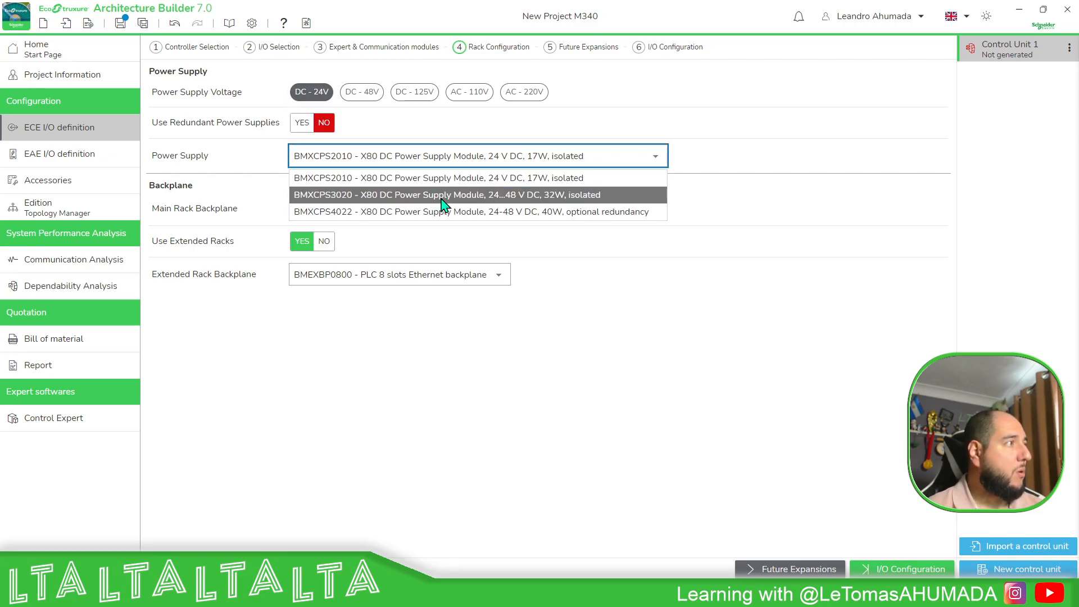
left_click(471, 195)
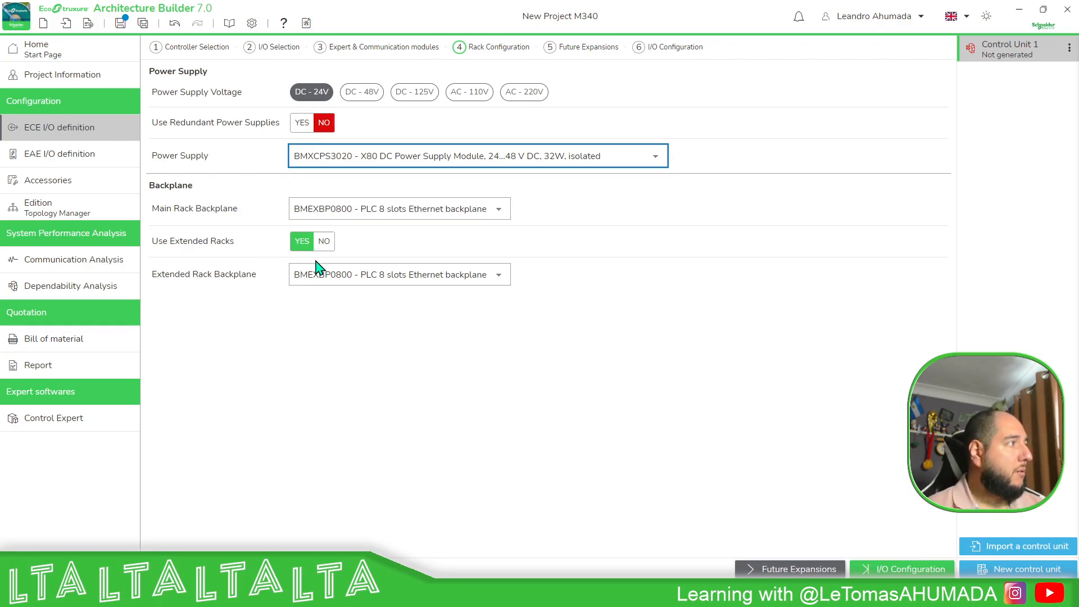
Turn off extended racks and set the main rack backplane to BMEXBP0400 - PLC 4 slots Ethernet backplane.
left_click(323, 241)
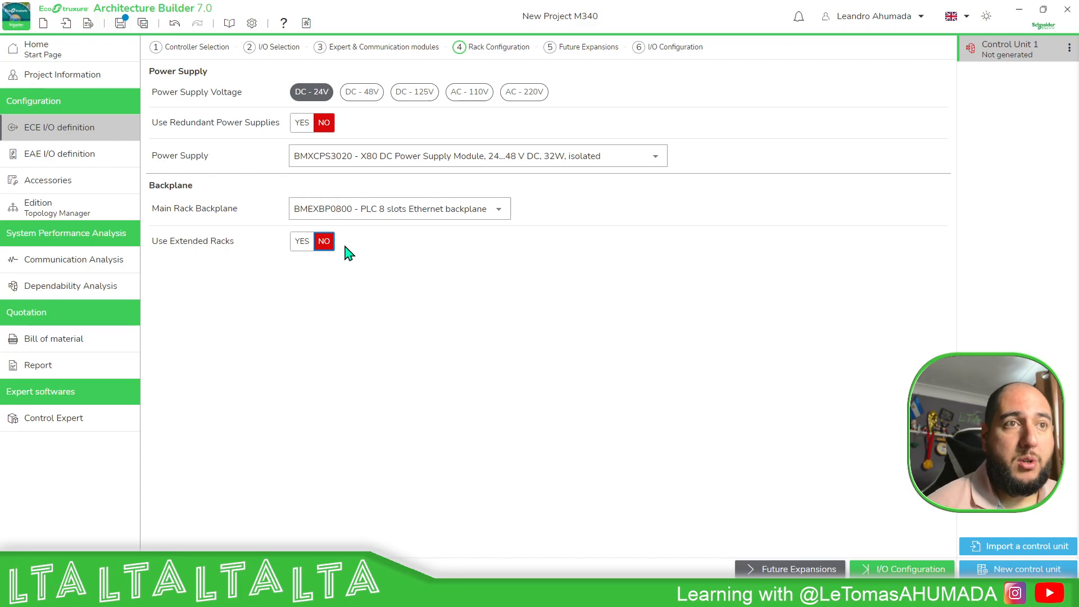
left_click(510, 211)
left_click(433, 232)
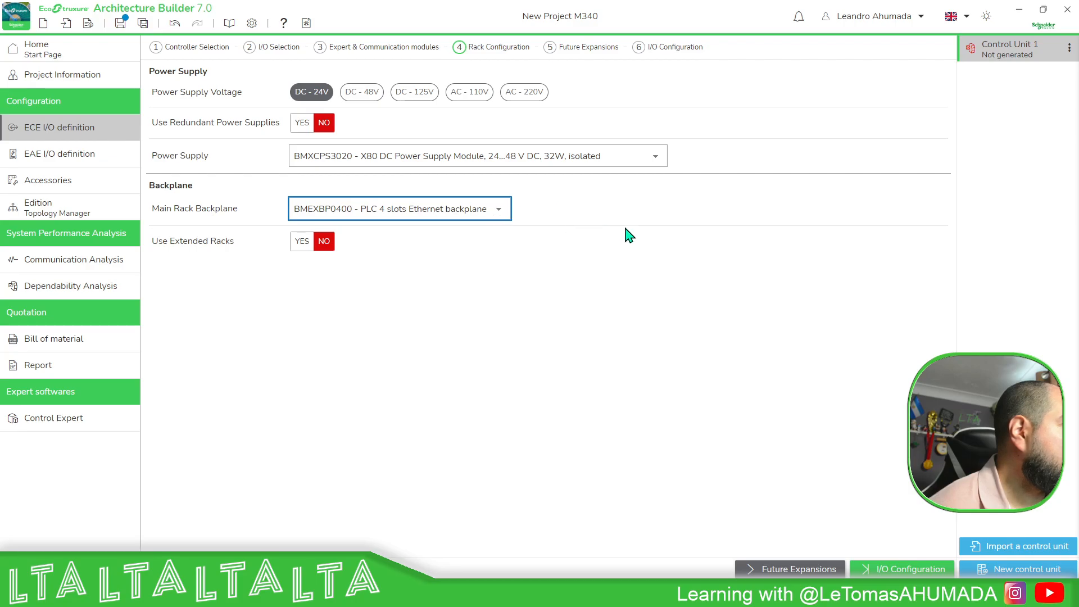
left_click(500, 212)
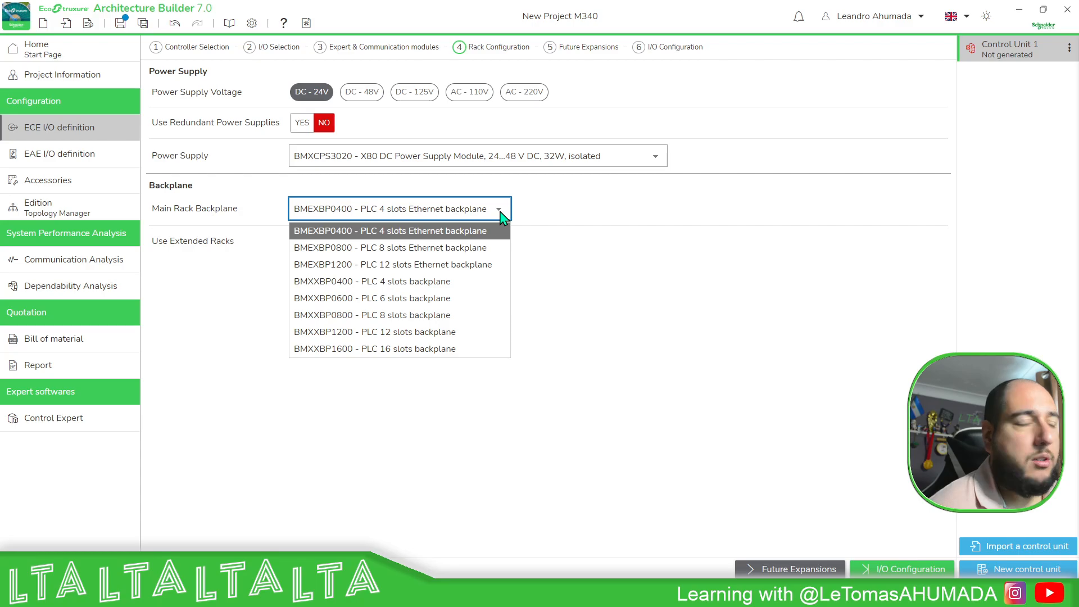
left_click(540, 210)
left_click(503, 212)
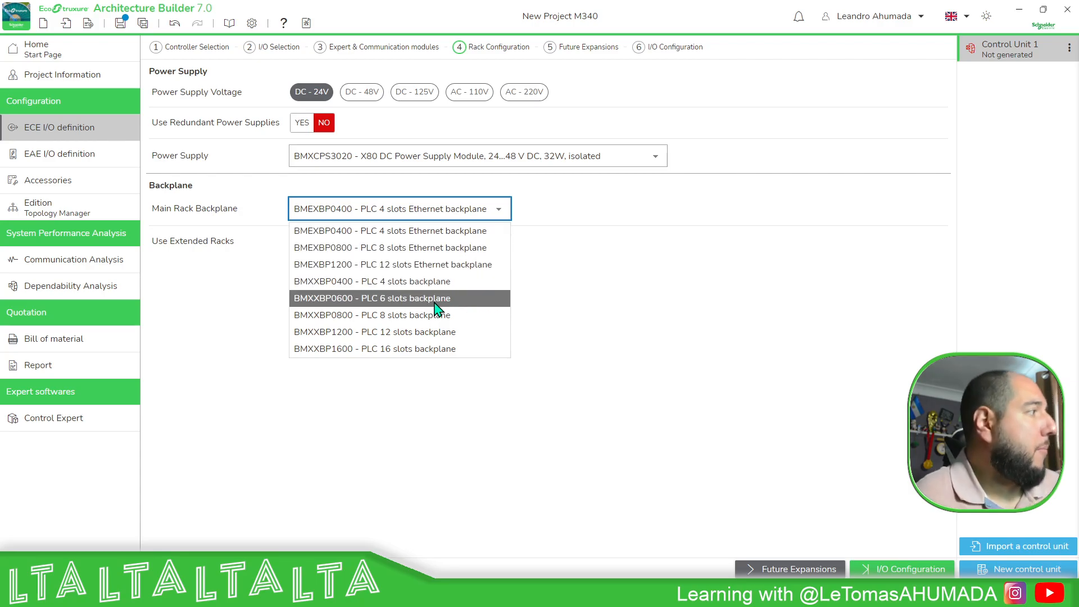
left_click(457, 233)
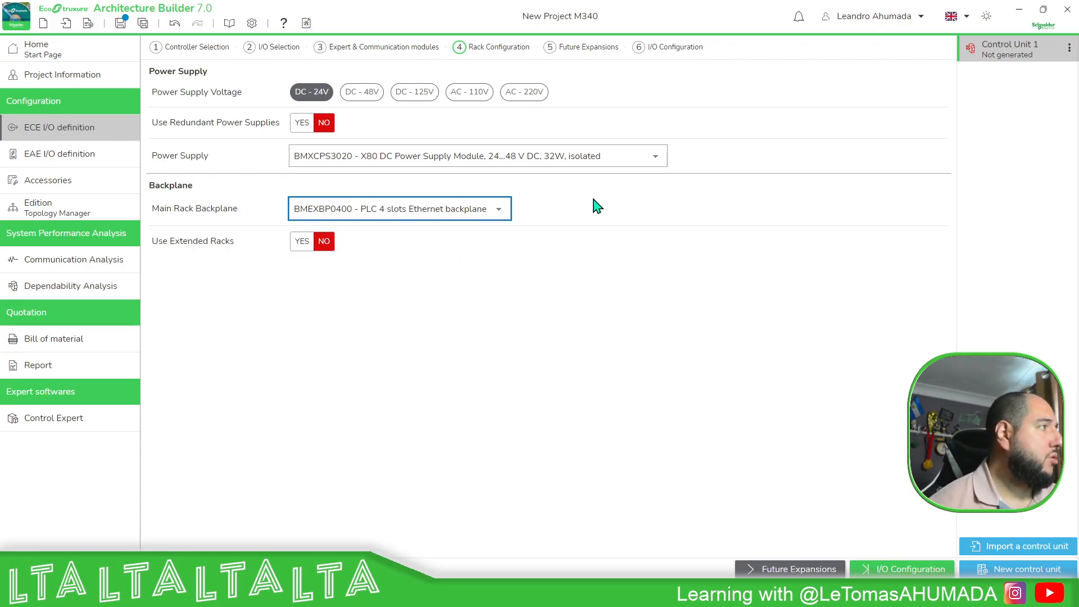
In I/O configuration, set the 24V DC Digital Input 16 Ch. - Positive (sink) quantity to 160 channels.
left_click(590, 49)
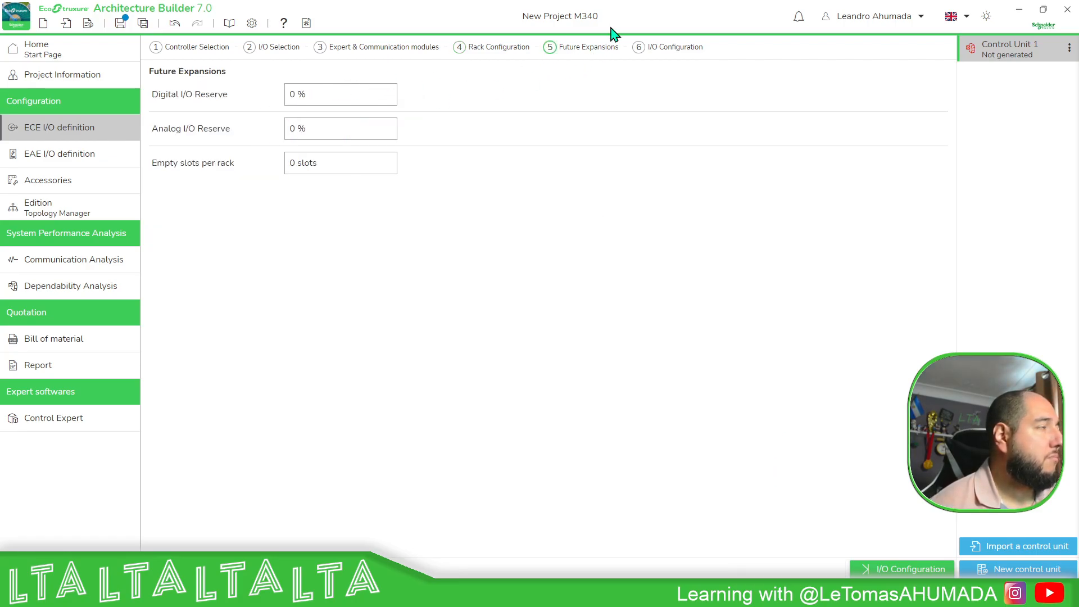
left_click(675, 50)
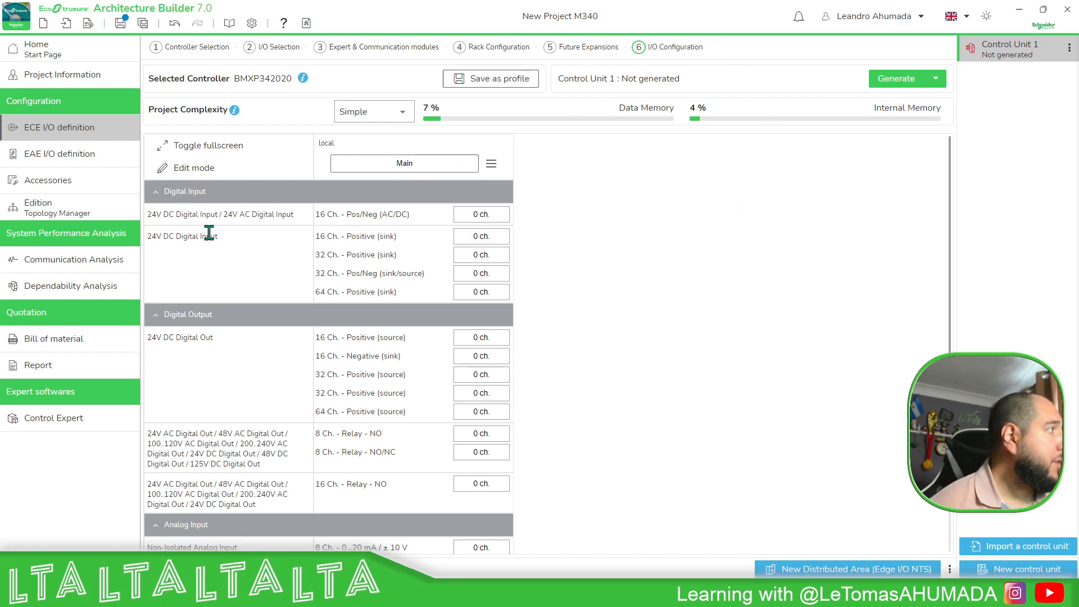
scroll(338, 236, "down", 3)
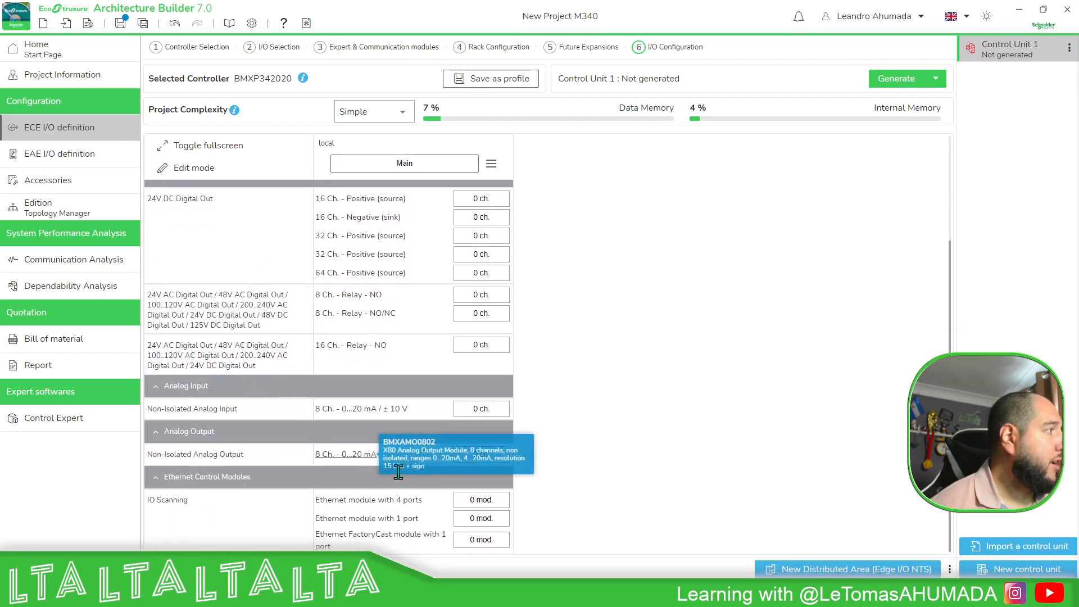
scroll(373, 444, "up", 3)
mouse_move(366, 223)
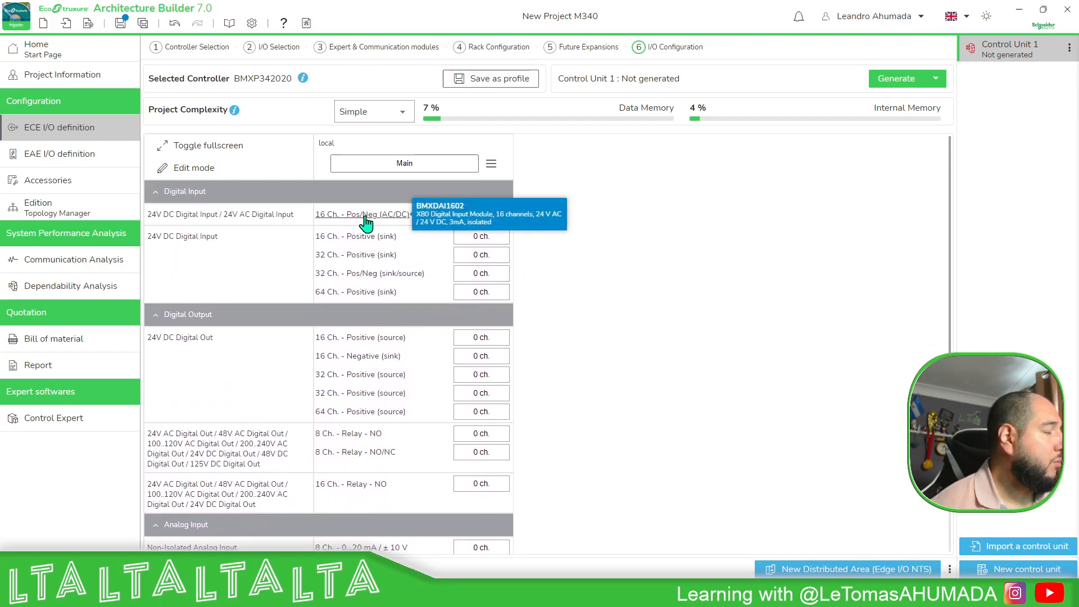
mouse_move(369, 244)
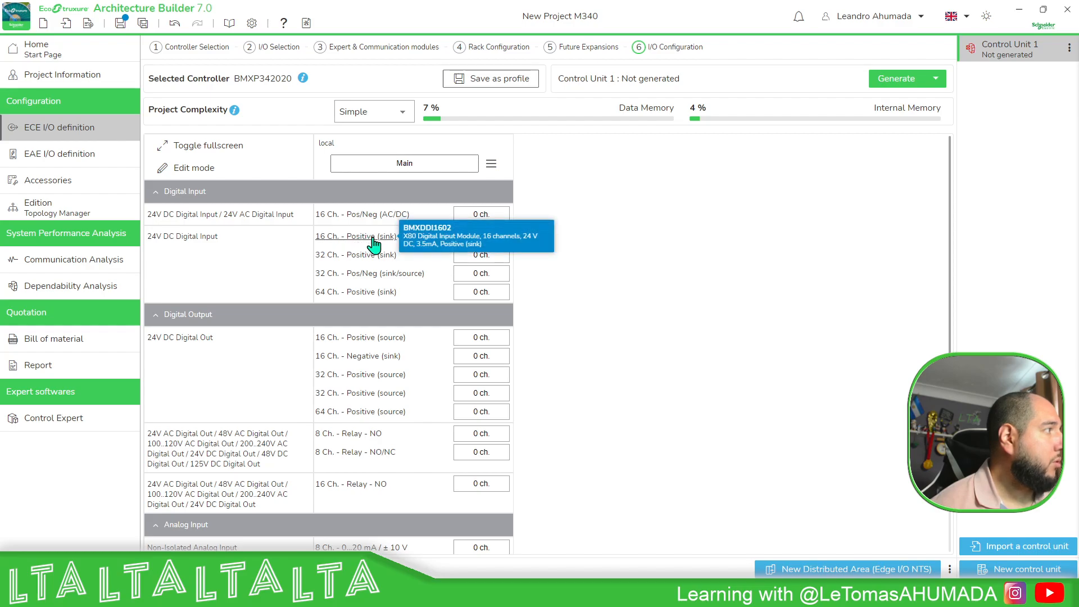
left_click(496, 236)
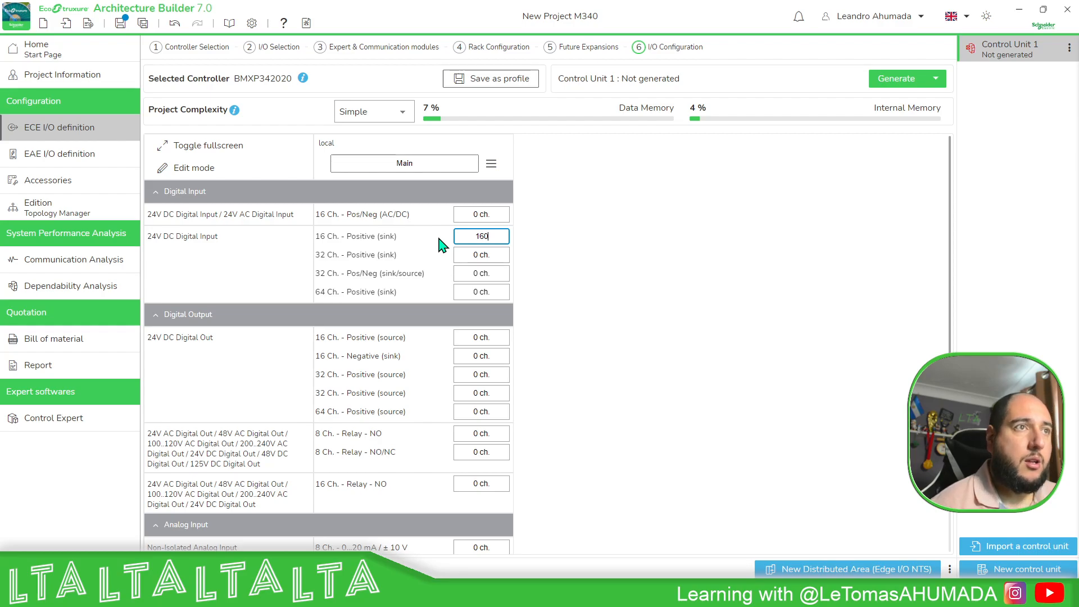
key("Return")
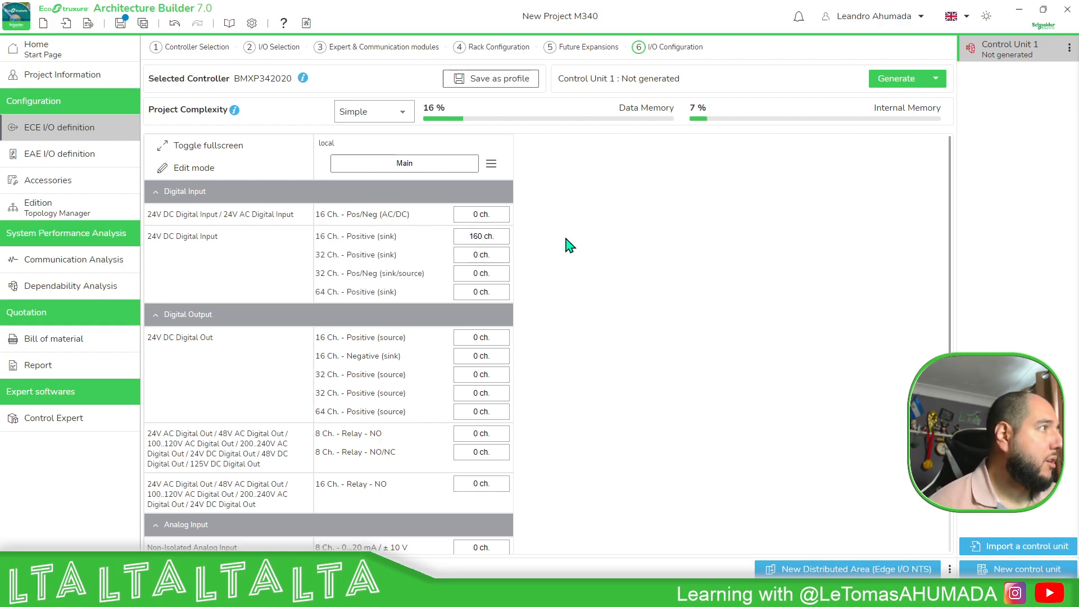
Try to generate the control unit configuration.
mouse_move(334, 246)
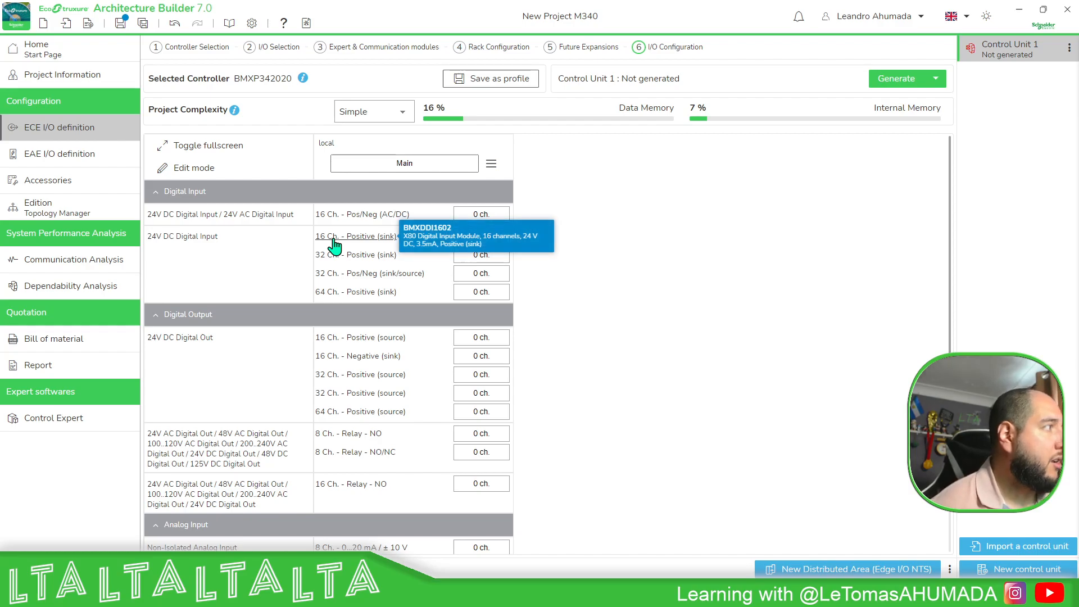
left_click(908, 85)
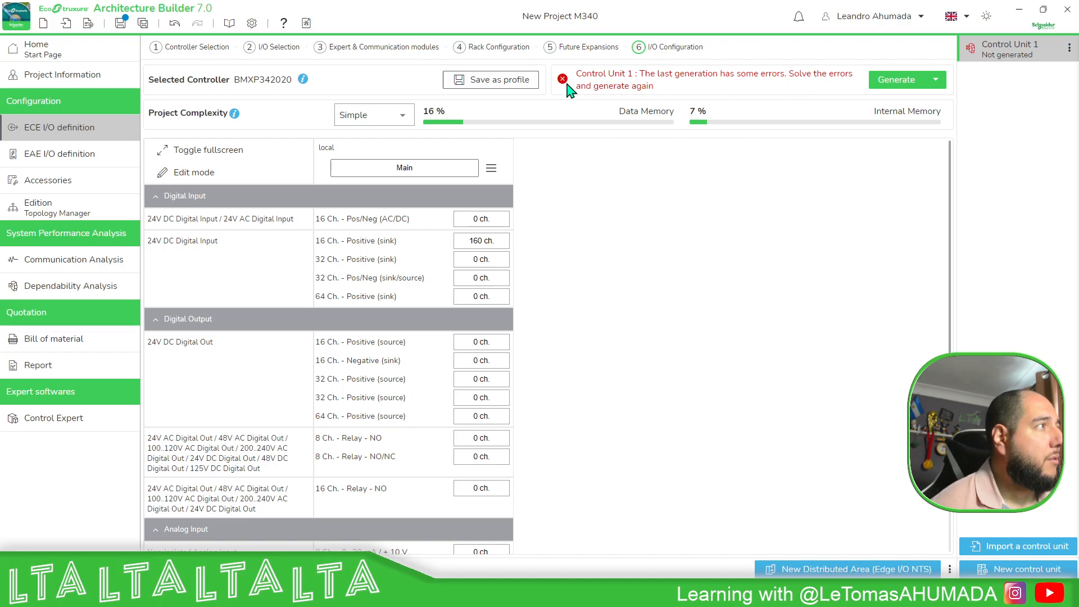
mouse_move(562, 80)
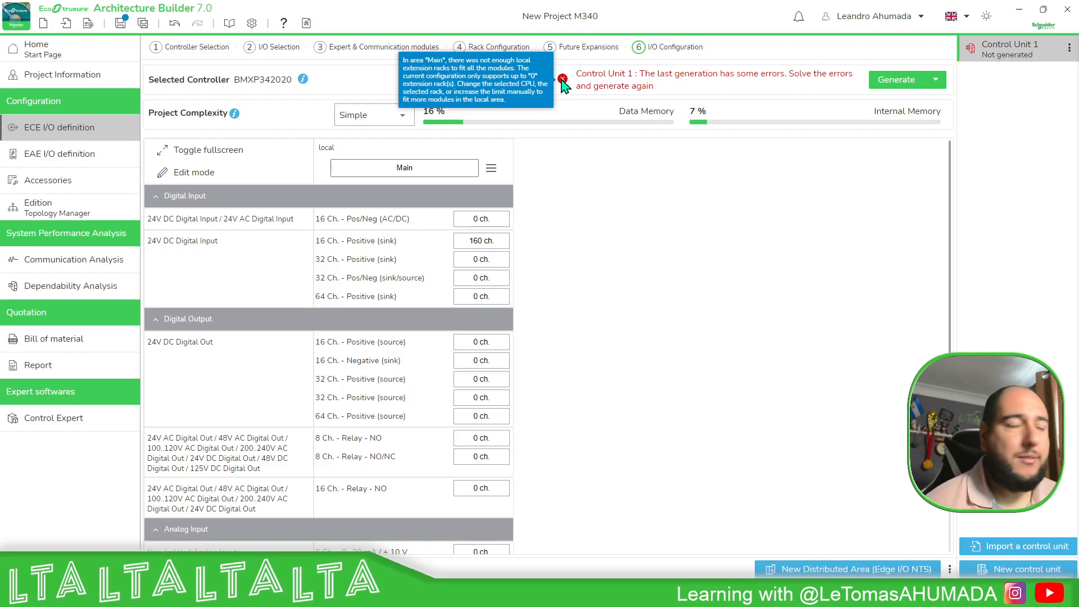
Set the 24V DC Digital Input 16 Ch. - Positive (sink) quantity to 16 channels and generate the control unit.
left_click_drag(477, 241, 540, 247)
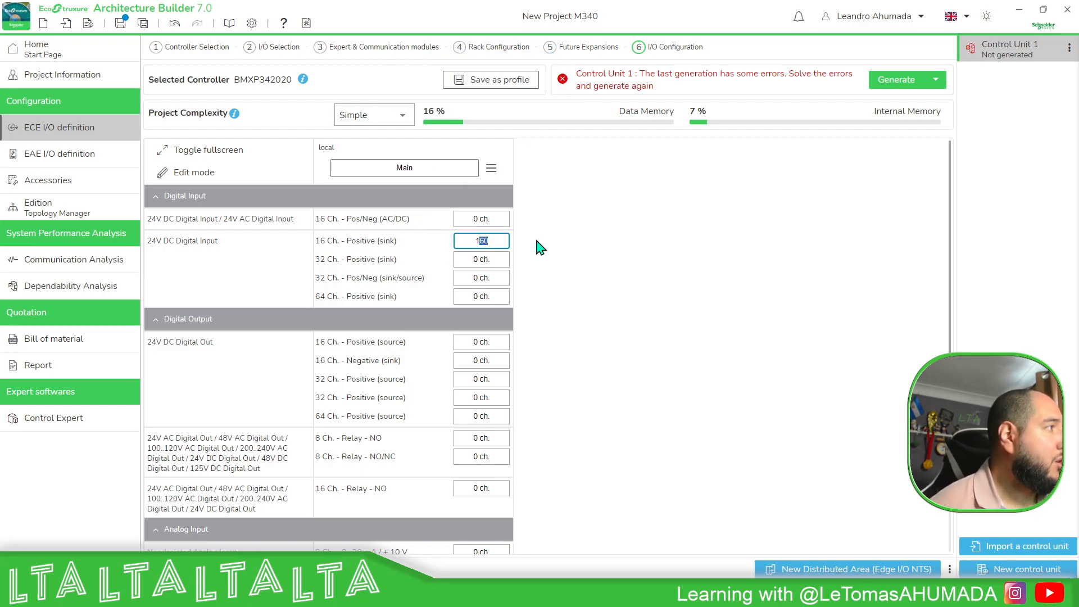
key("Return")
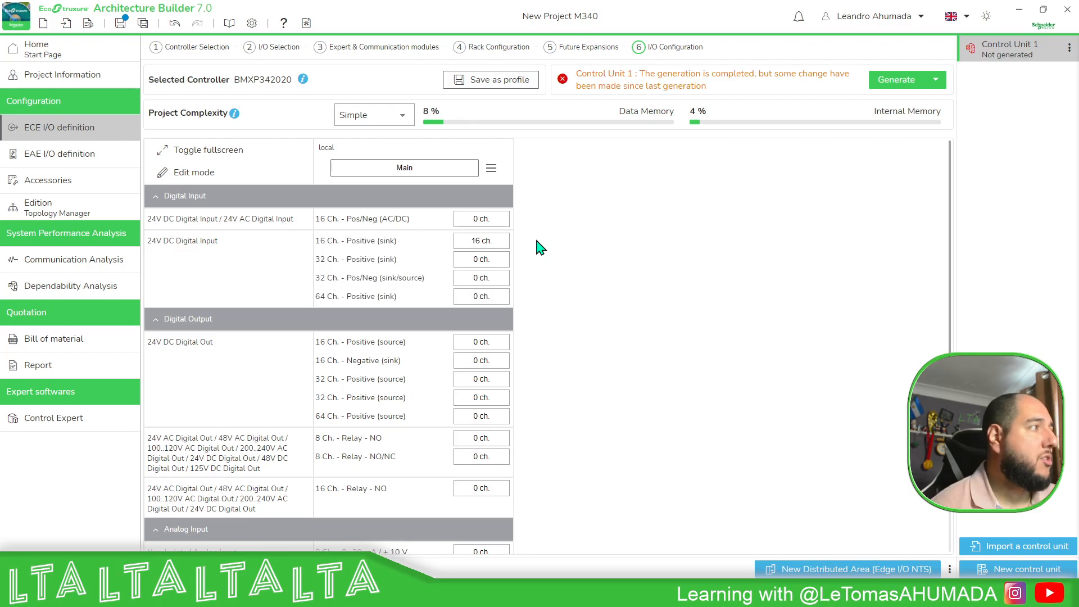
left_click(880, 81)
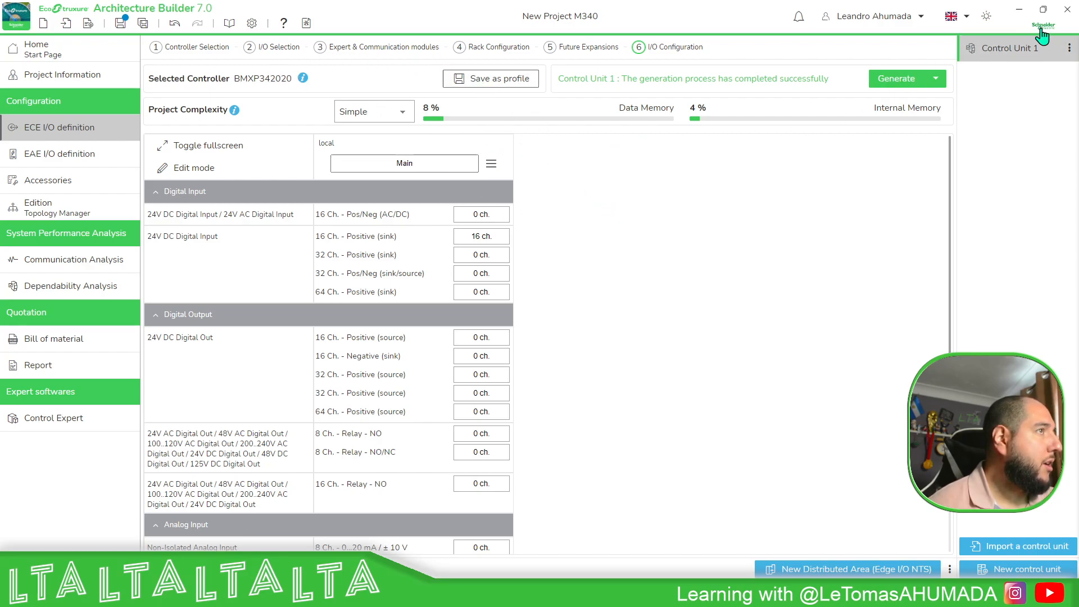
Rename the control unit to MyM340 and generate it again.
left_click(1070, 51)
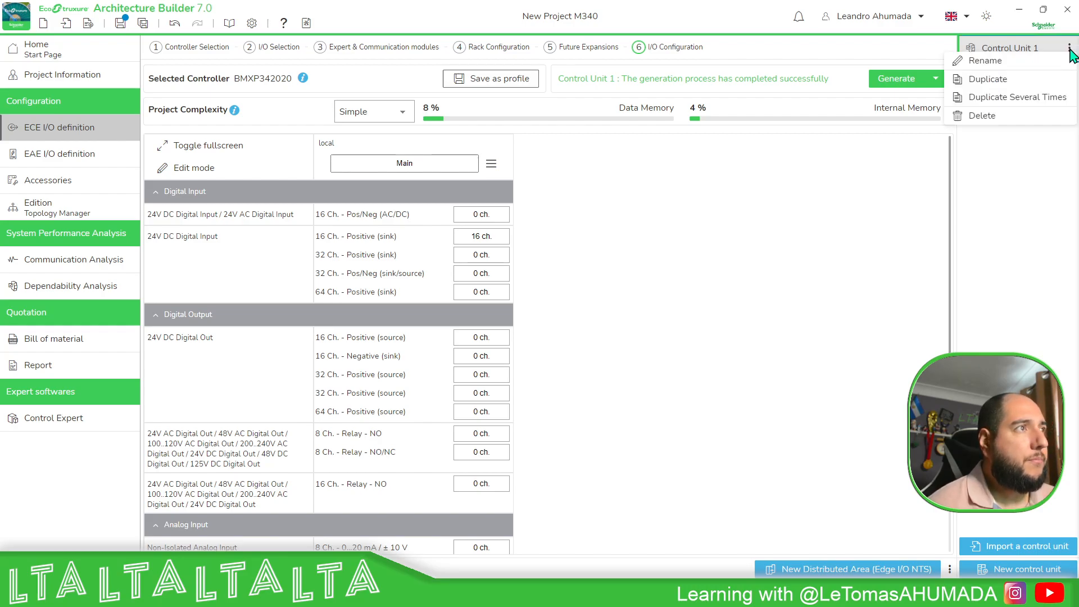
left_click(1008, 60)
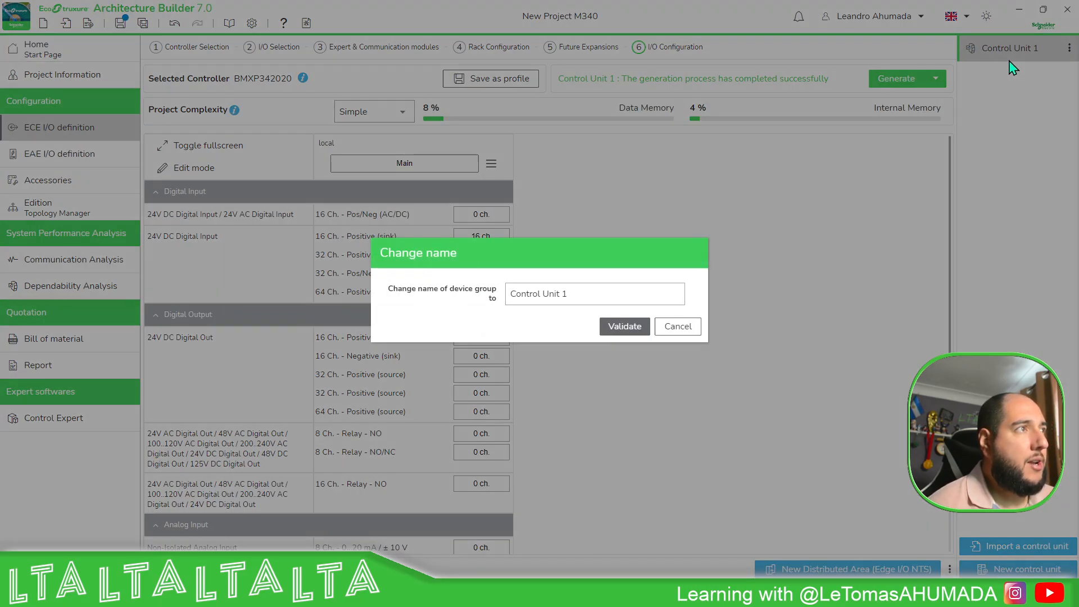
left_click_drag(571, 293, 489, 292)
type("m")
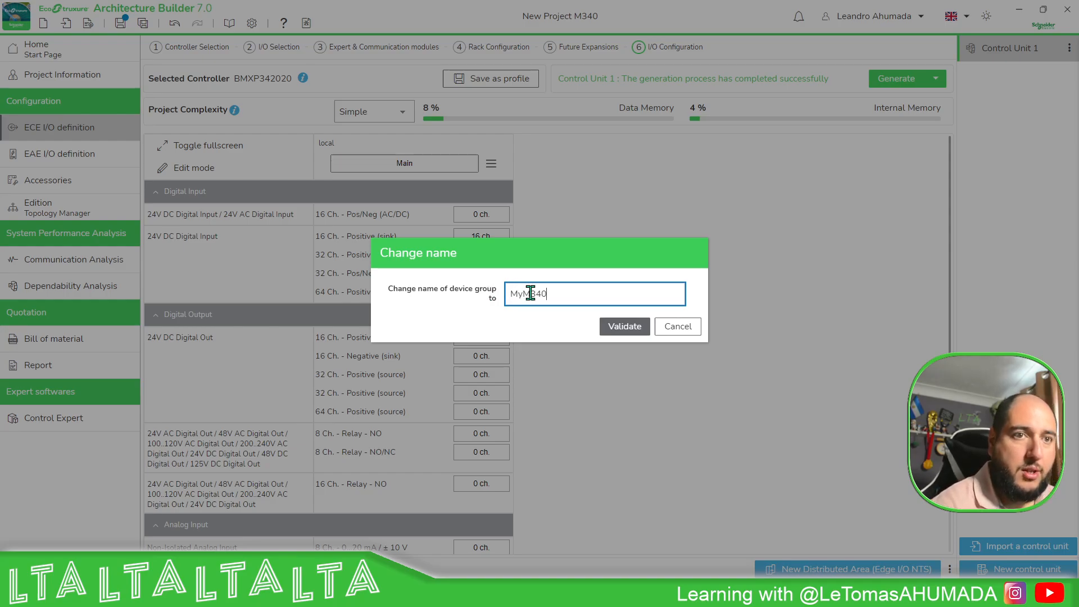
type("yM340")
left_click(618, 326)
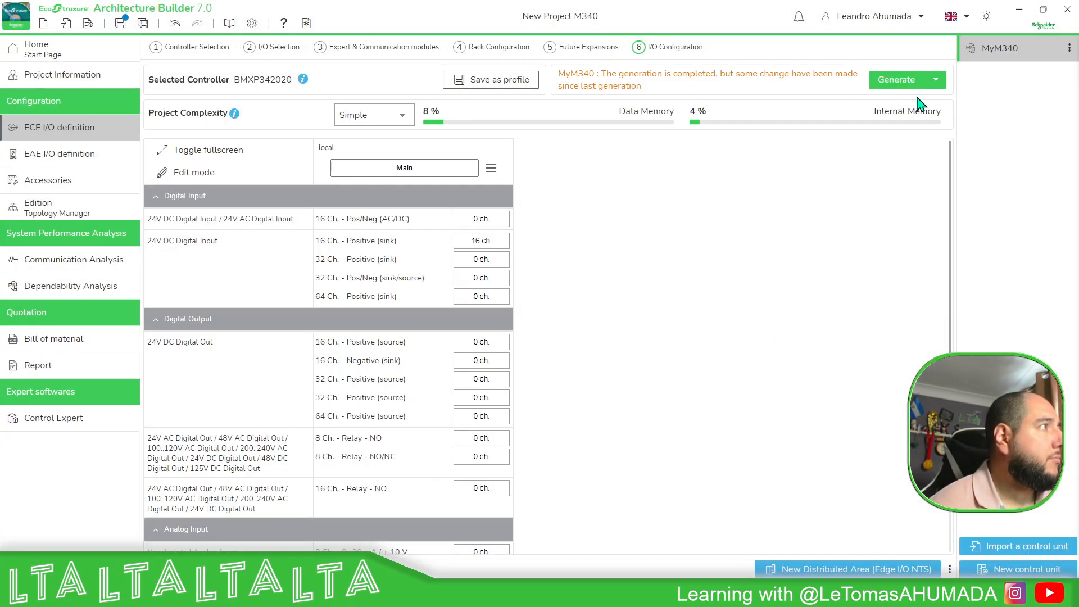
left_click(898, 79)
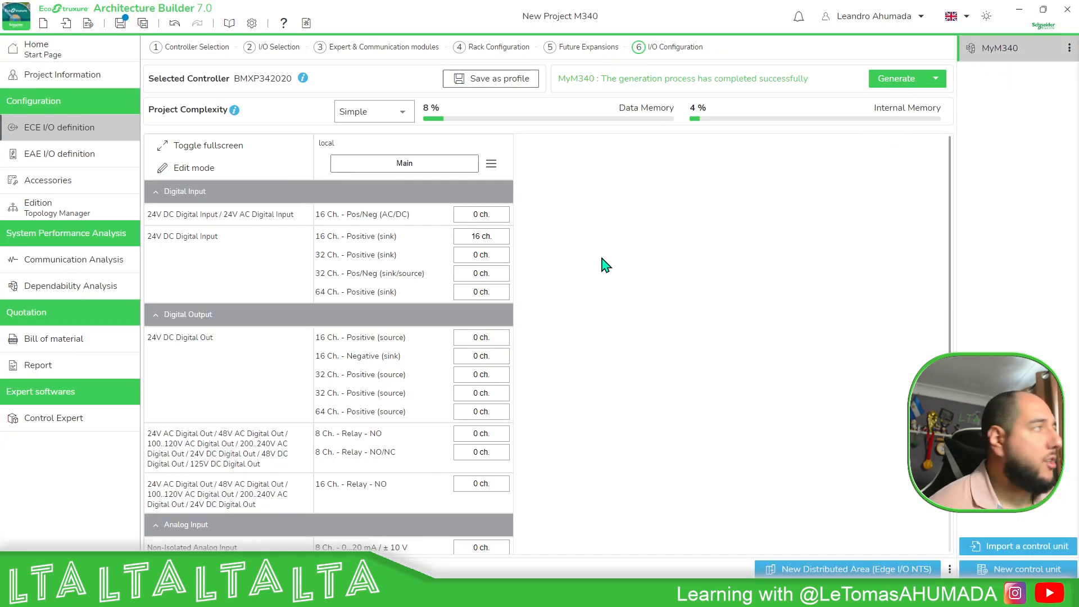
Rename the main rack area to MainM340 and regenerate the control unit.
left_click(429, 164)
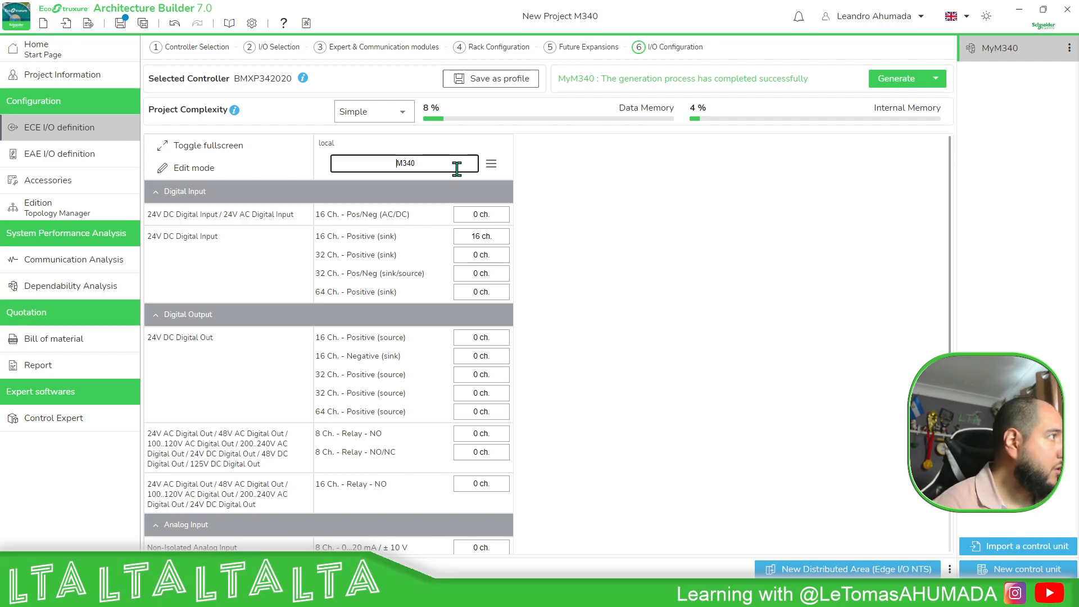
key("Return")
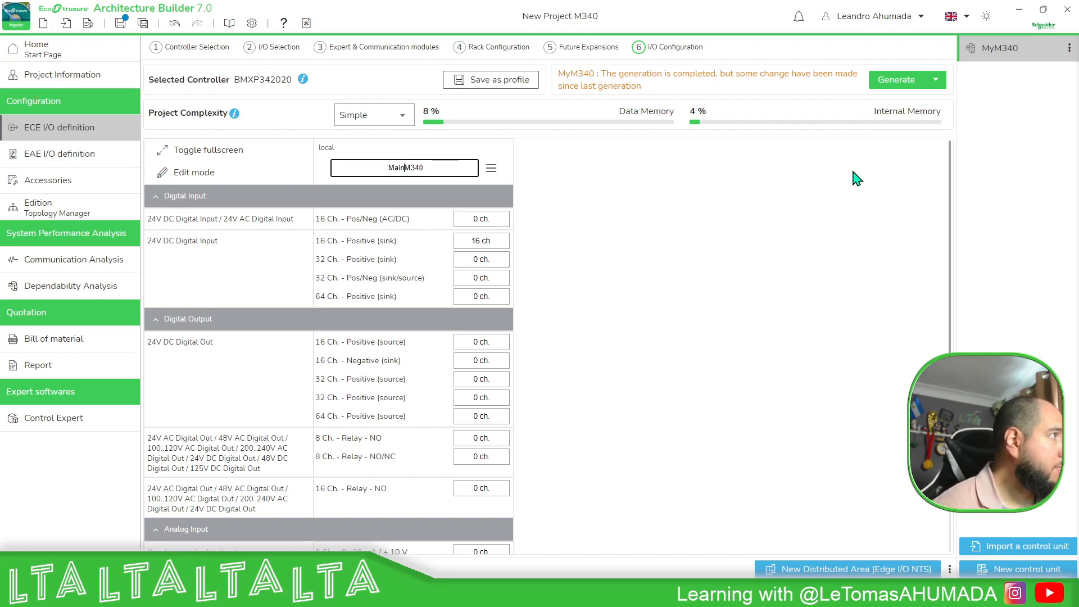
left_click(898, 80)
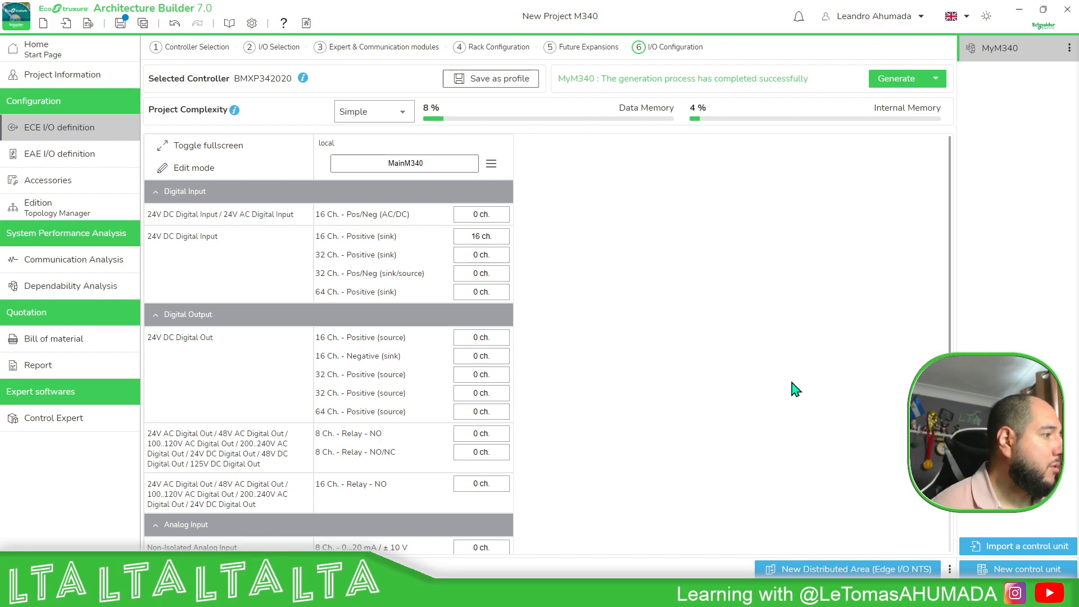
Add 1 Ethernet module with 4 ports under IO Scanning and regenerate the control unit.
scroll(580, 347, "down", 3)
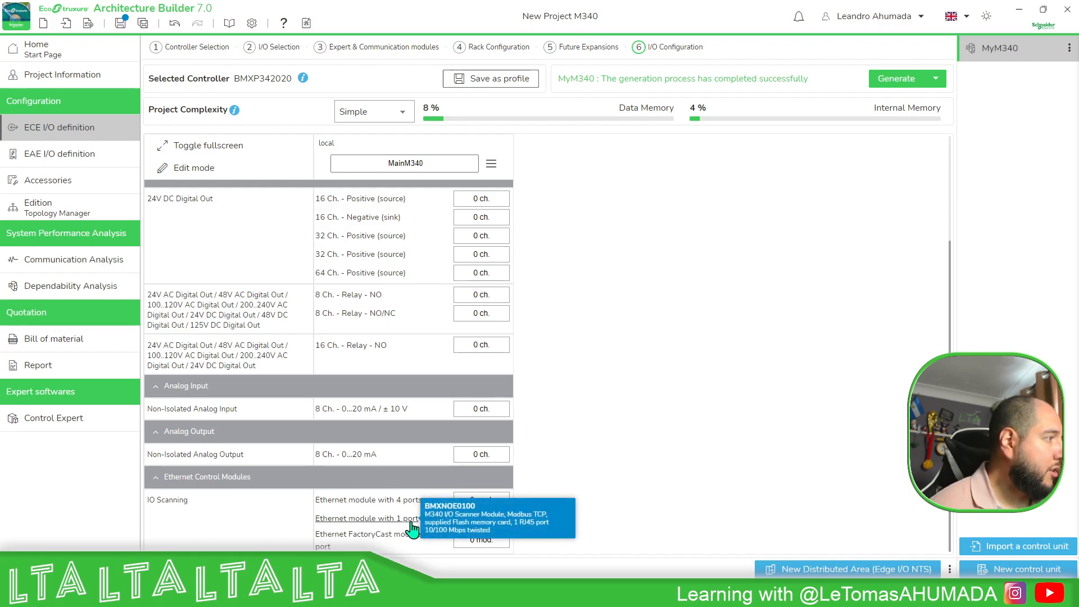
left_click(485, 501)
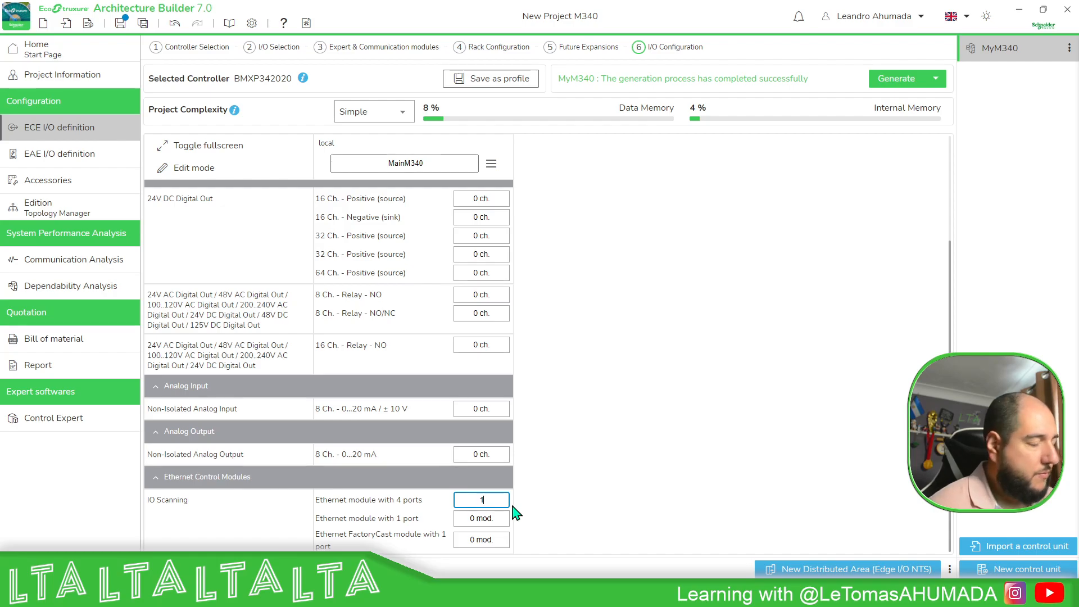
key("Return")
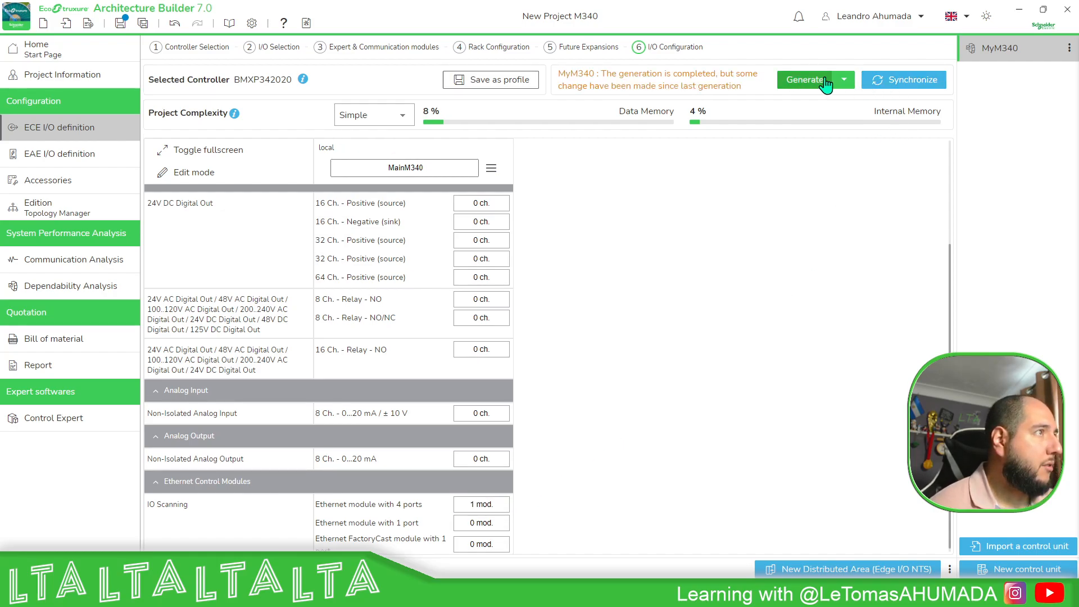
left_click(804, 80)
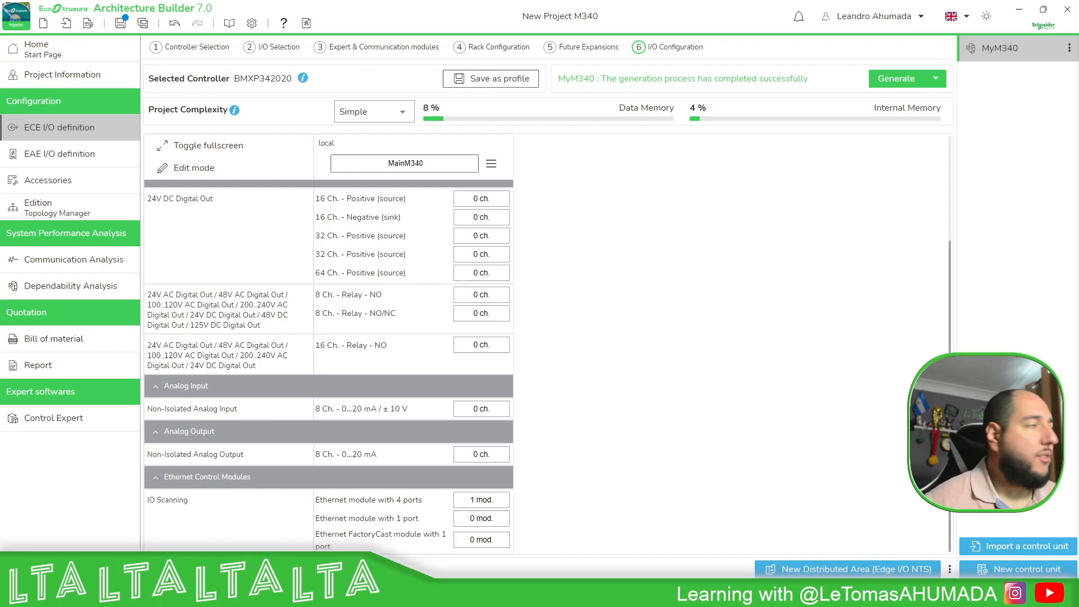
Open the Topology Manager and examine the MyM340 rack modules and their warnings.
scroll(439, 242, "up", 3)
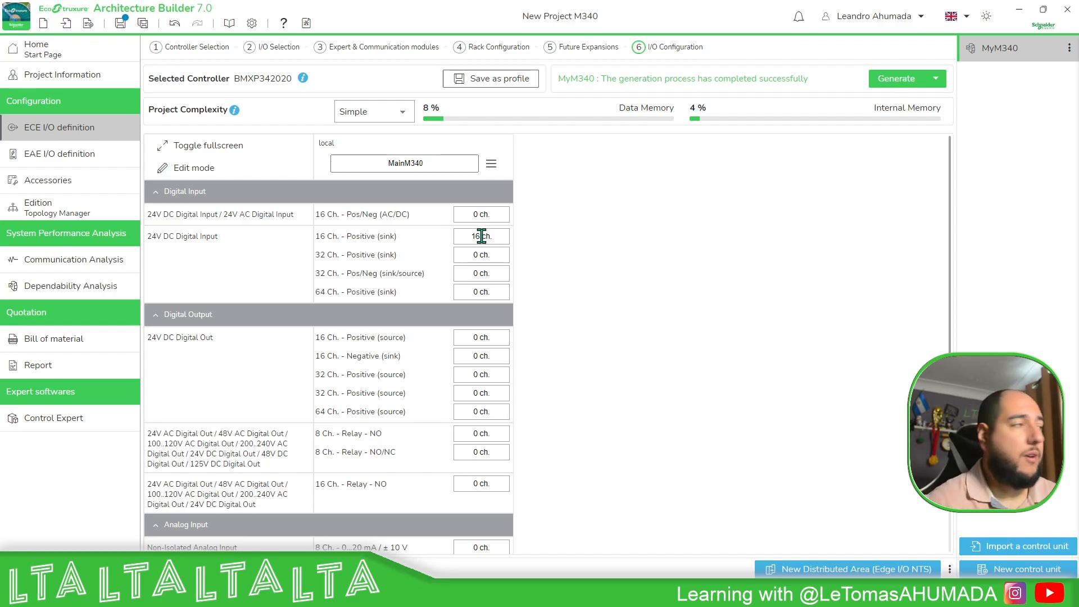
scroll(605, 246, "down", 3)
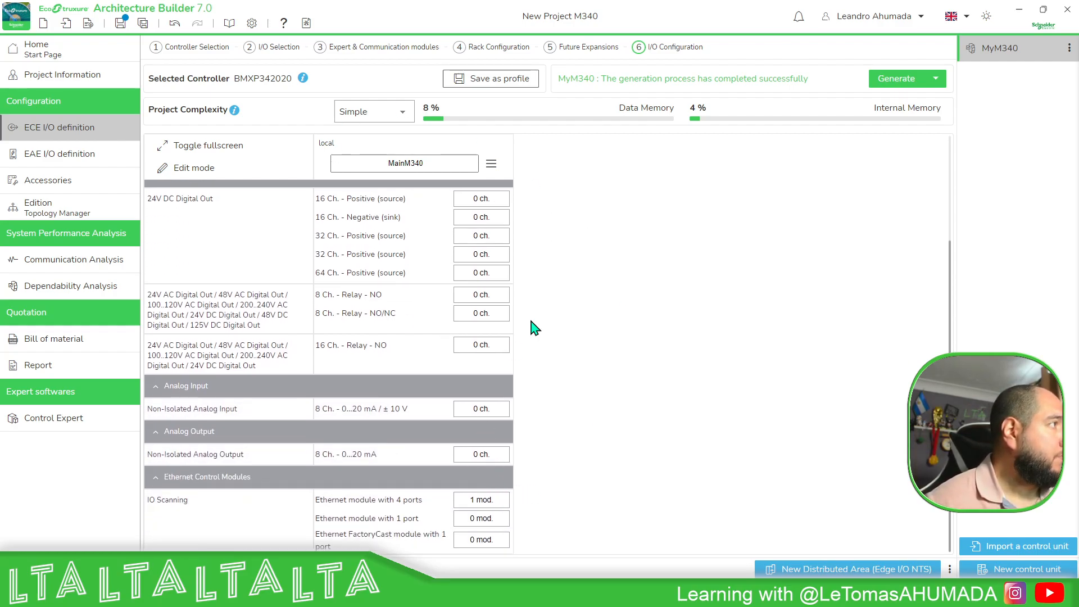
left_click(78, 217)
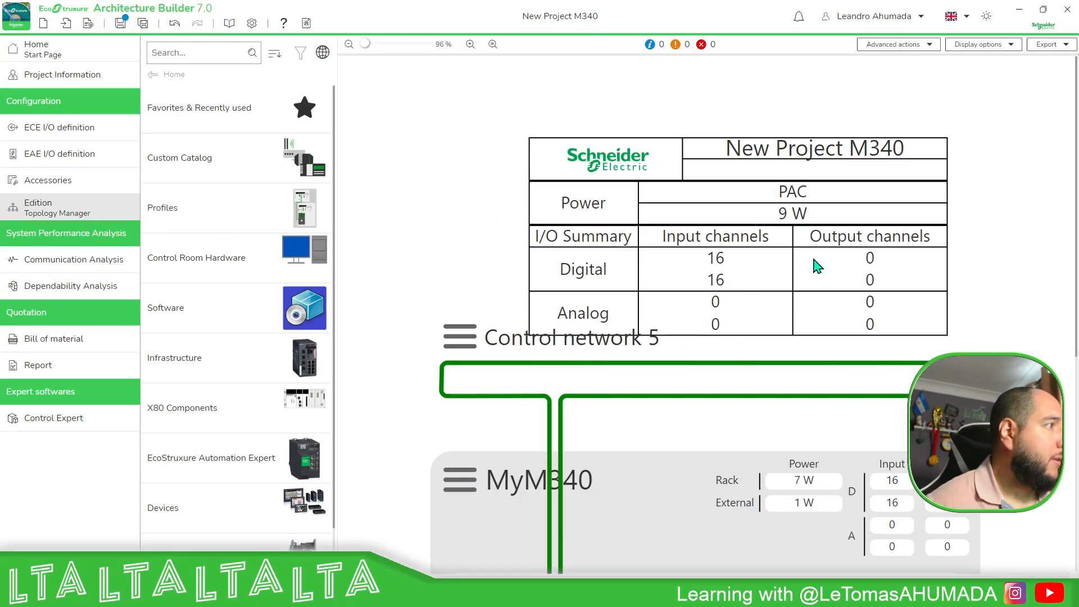
scroll(899, 219, "down", 4)
scroll(691, 275, "down", 2)
scroll(568, 336, "down", 1)
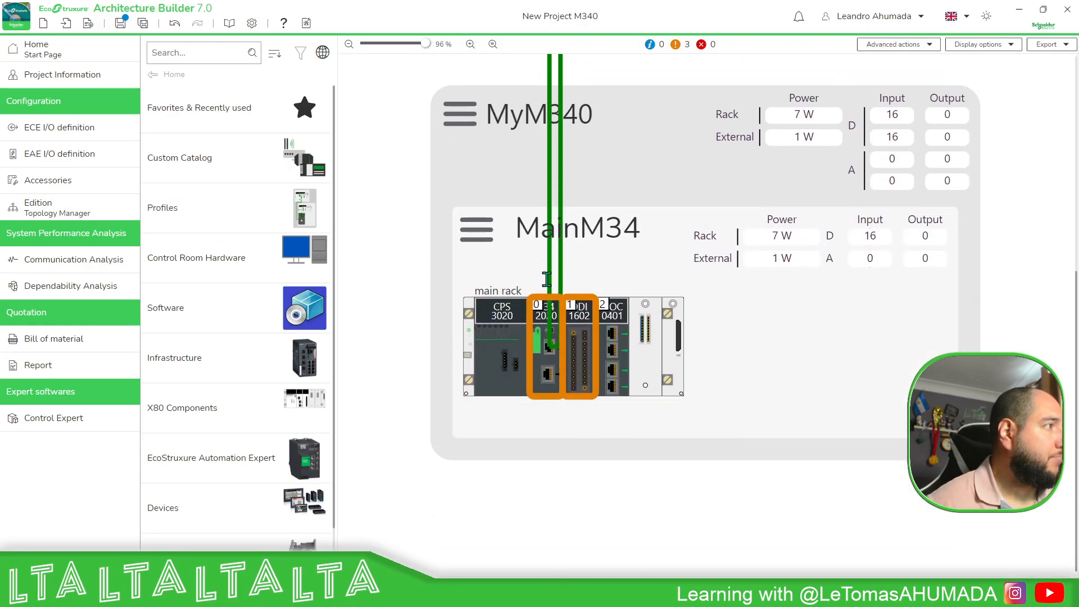
mouse_move(587, 362)
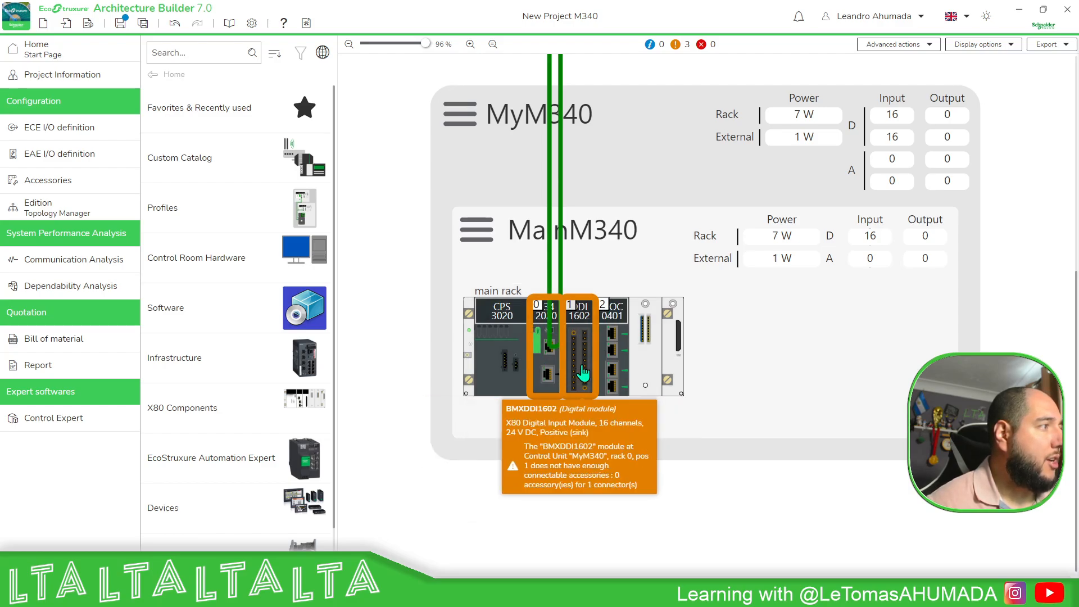
mouse_move(546, 354)
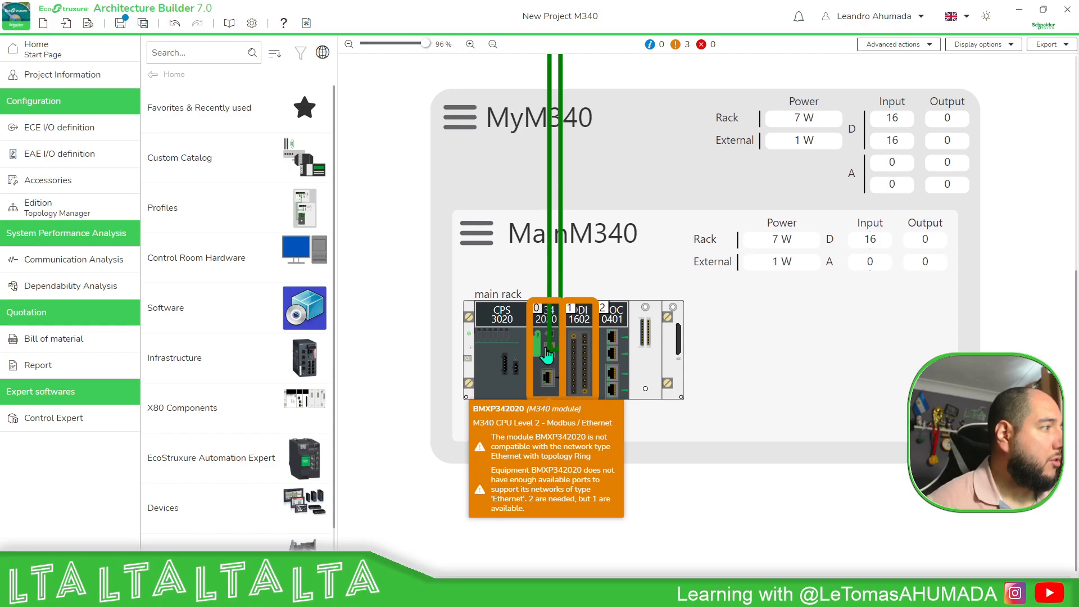
Open the Control network 5 options to change its network topology.
scroll(547, 355, "up", 4)
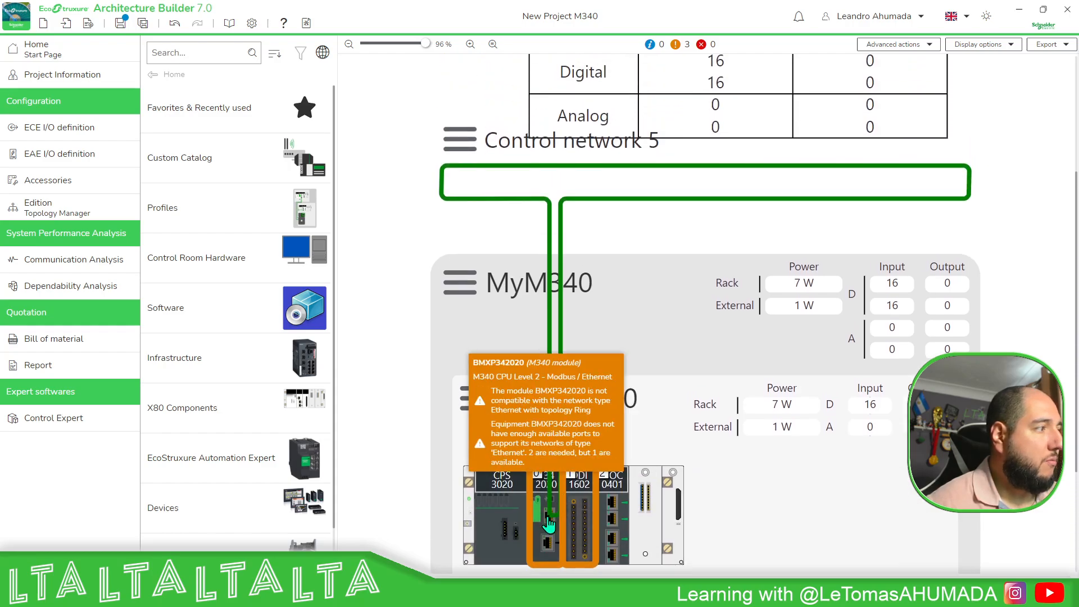
left_click(467, 145)
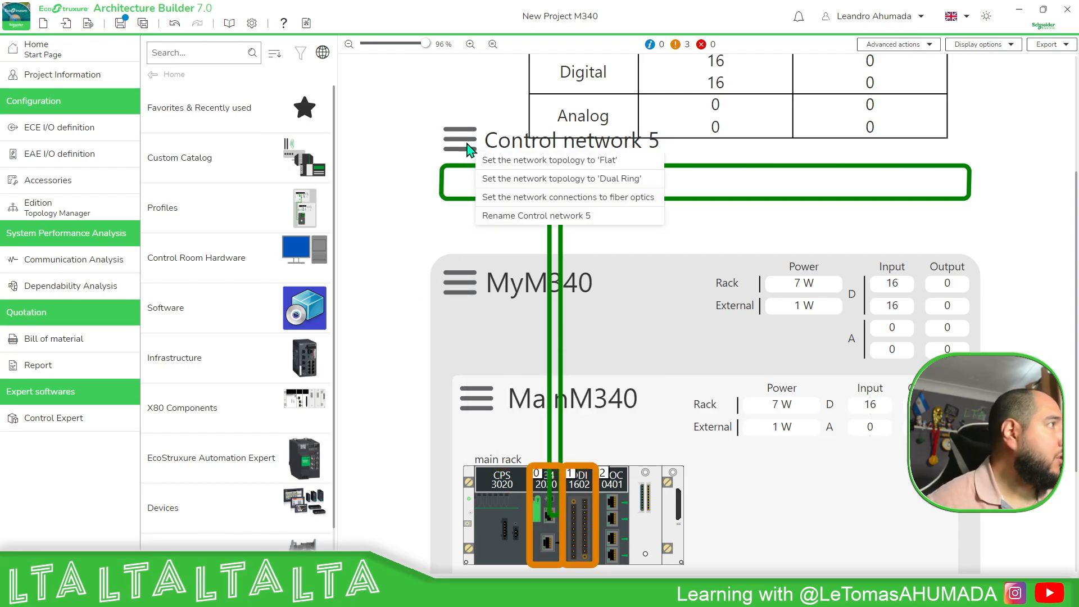
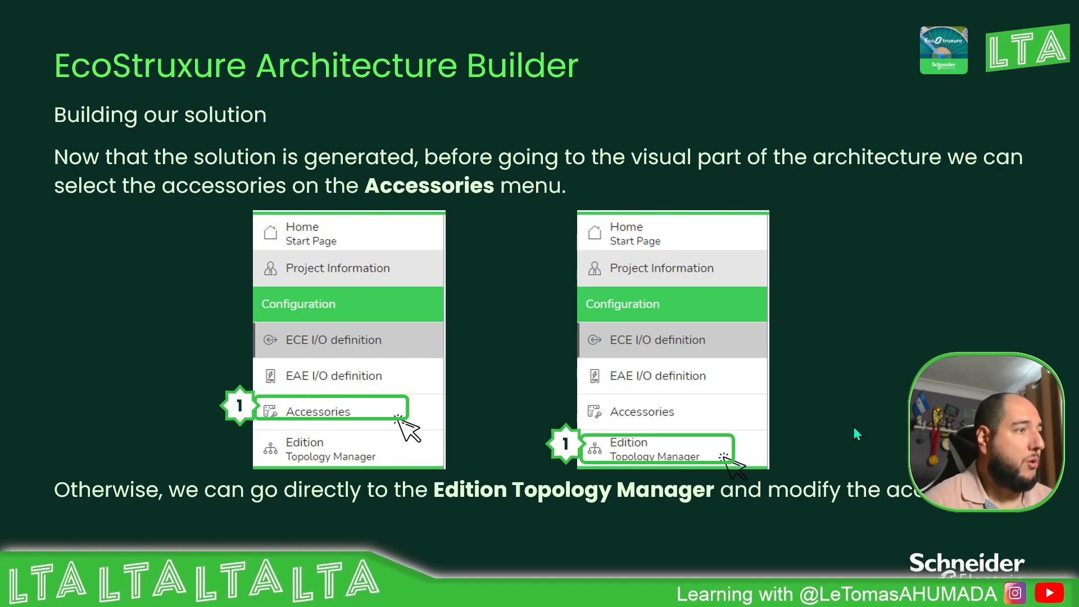
key("Right")
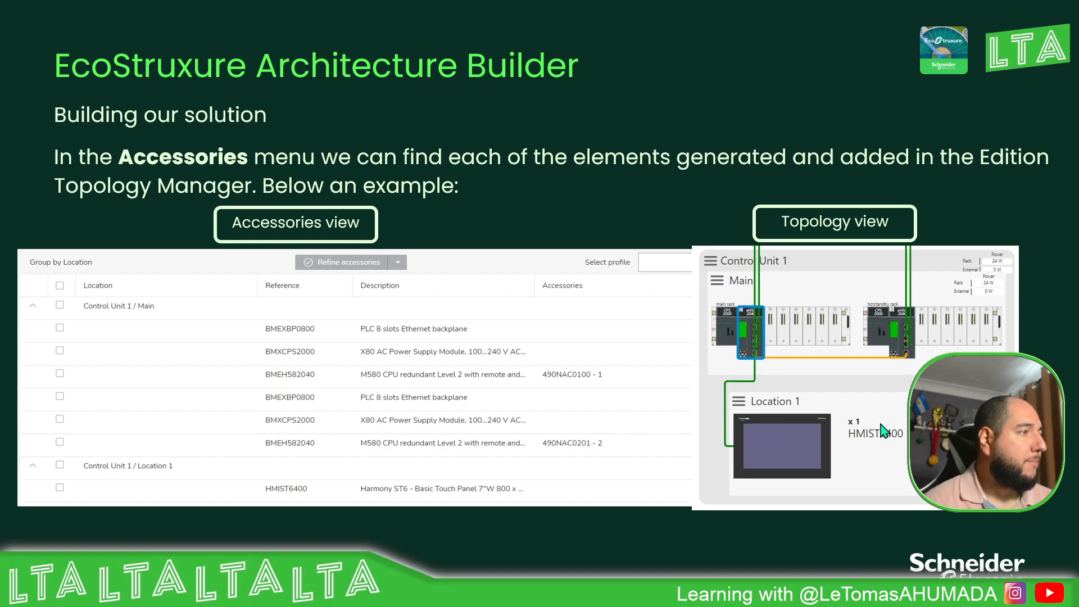
key("Right")
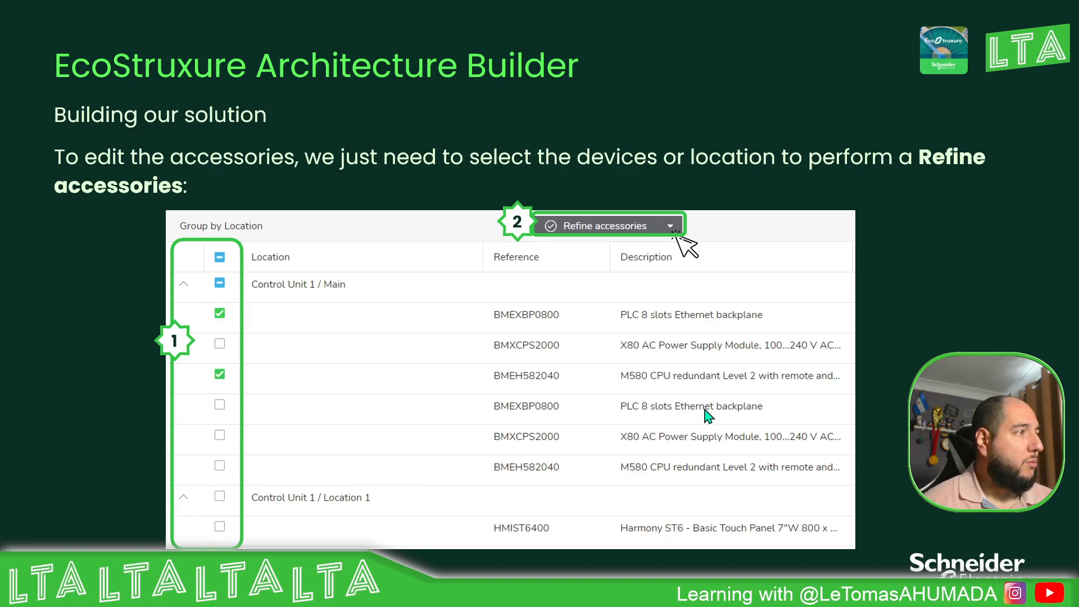
key("Right")
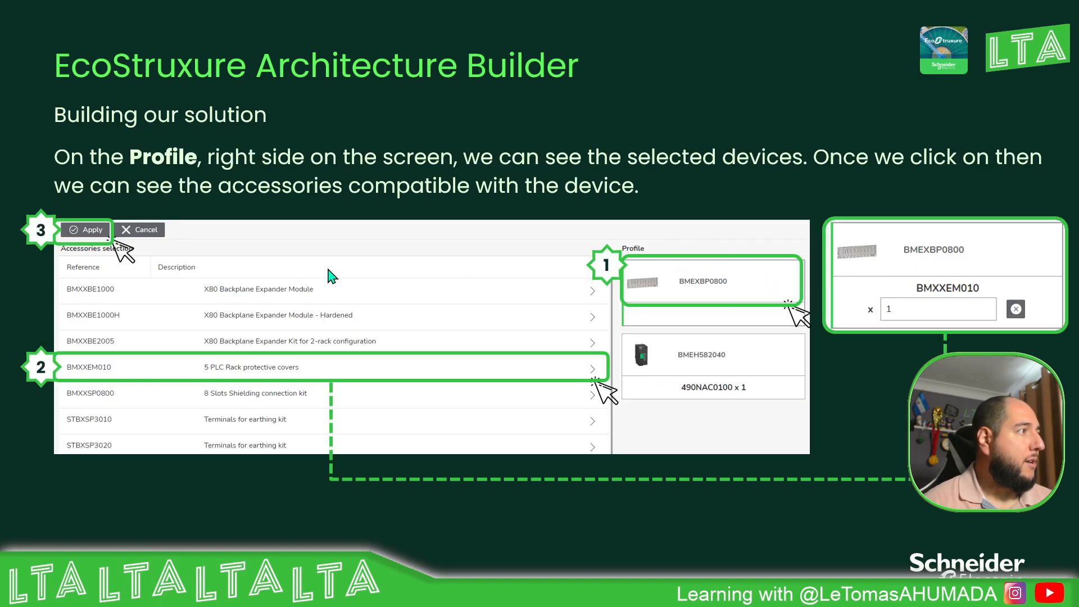
key("Right")
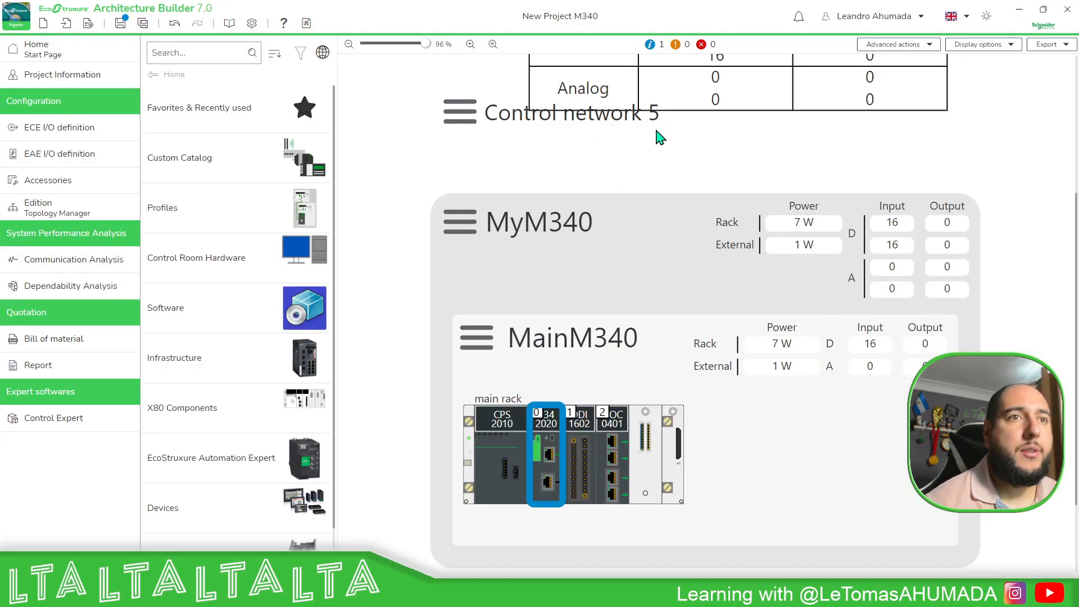
Select all MainM340 devices in the accessories list and start refining their accessories.
scroll(557, 223, "down", 5, "ctrl")
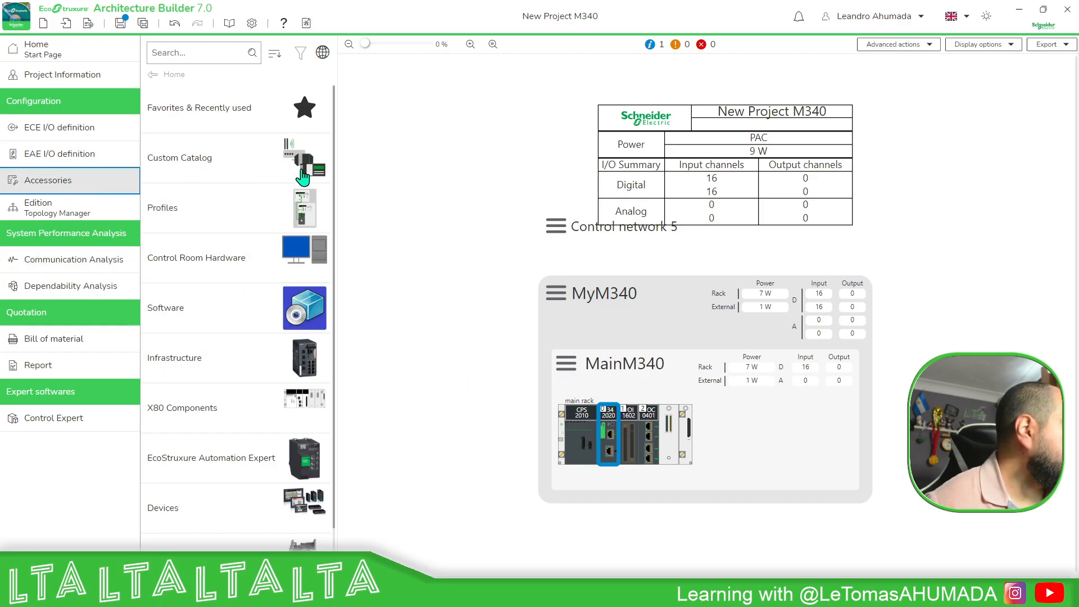
left_click(73, 182)
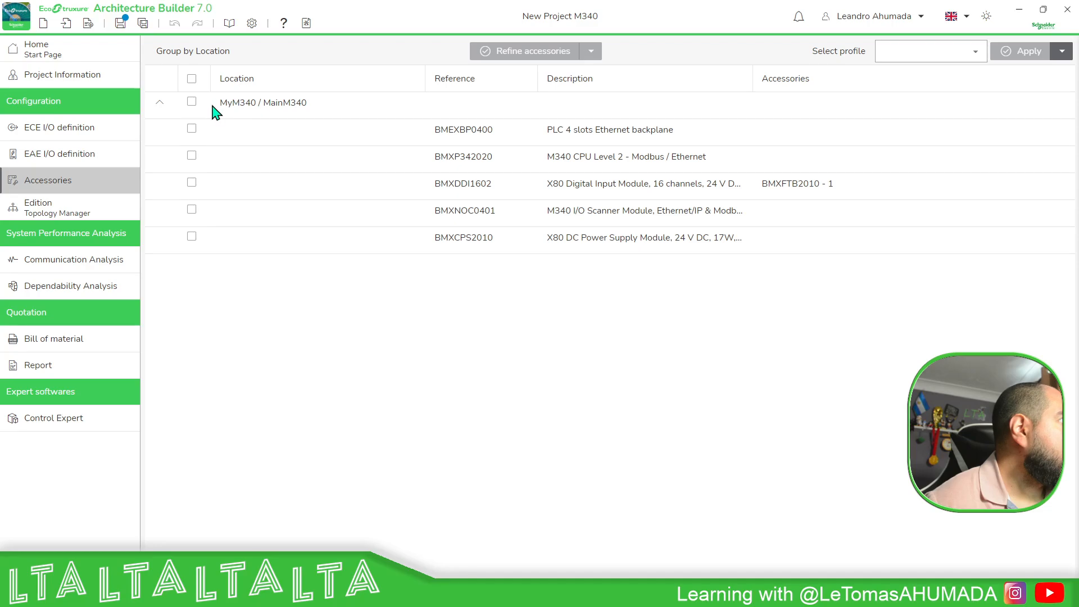
left_click(192, 129)
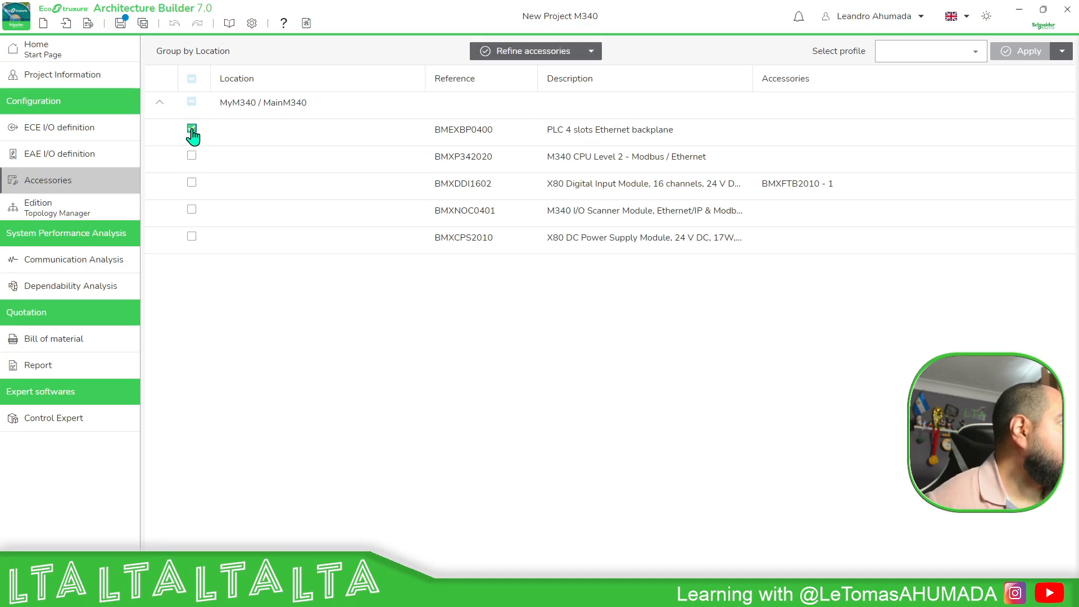
left_click(192, 103)
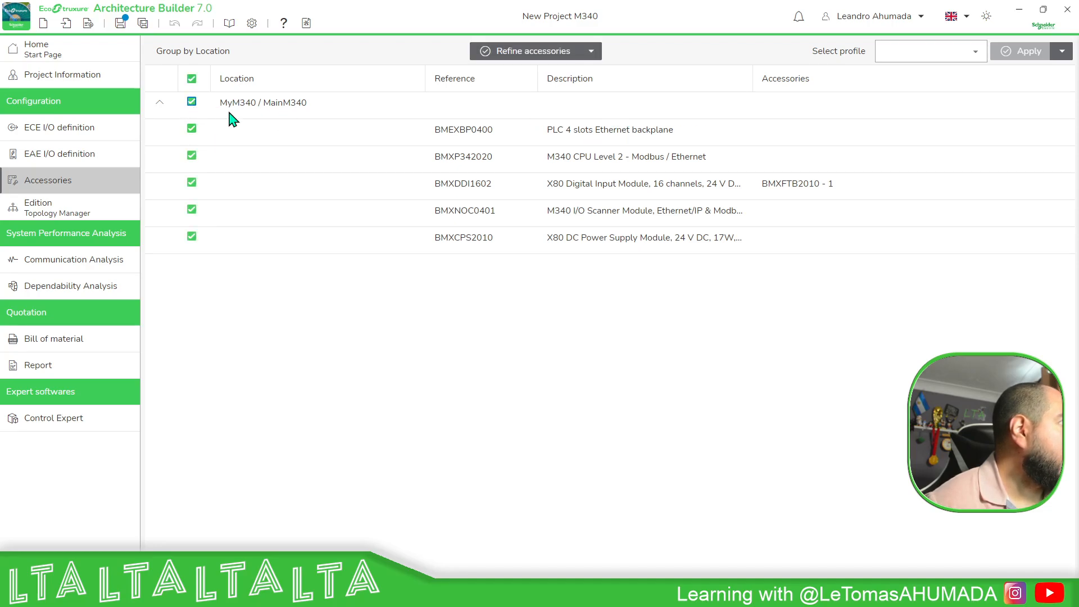
left_click(532, 52)
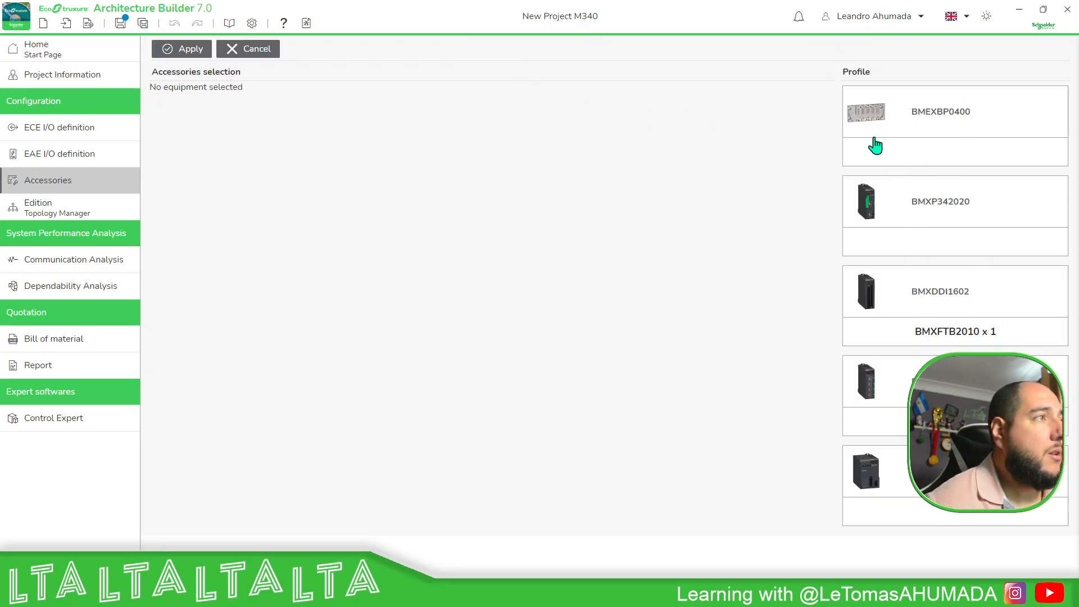
Add one BMXXEM010 rack protective cover to the BMEXBP0400 backplane's accessories.
left_click(944, 137)
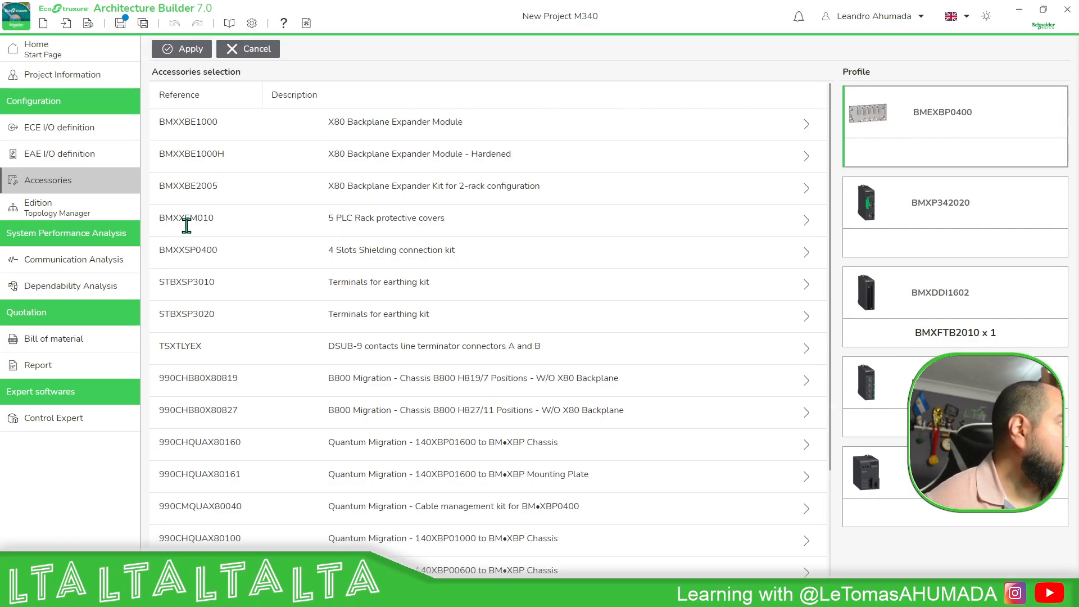
left_click(806, 220)
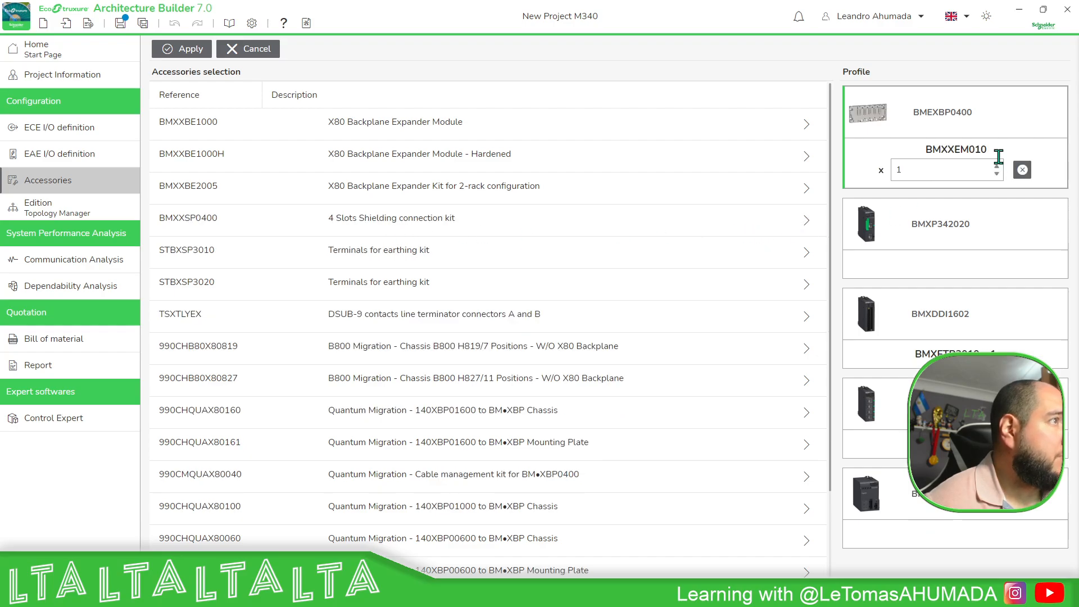
scroll(427, 169, "down", 2)
scroll(466, 242, "up", 2)
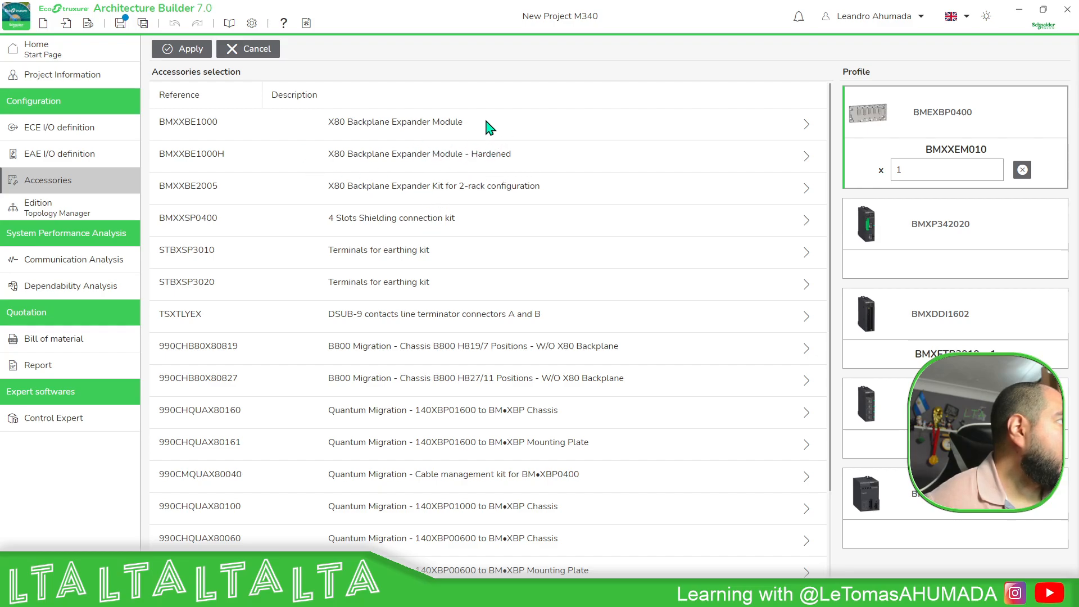
scroll(602, 238, "down", 3)
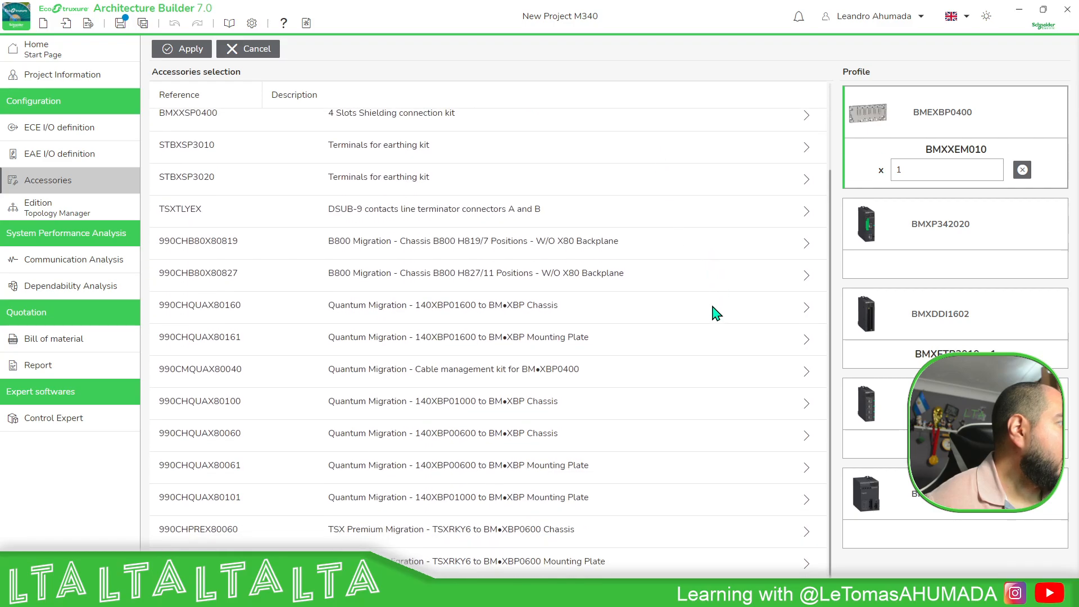
scroll(697, 343, "up", 3)
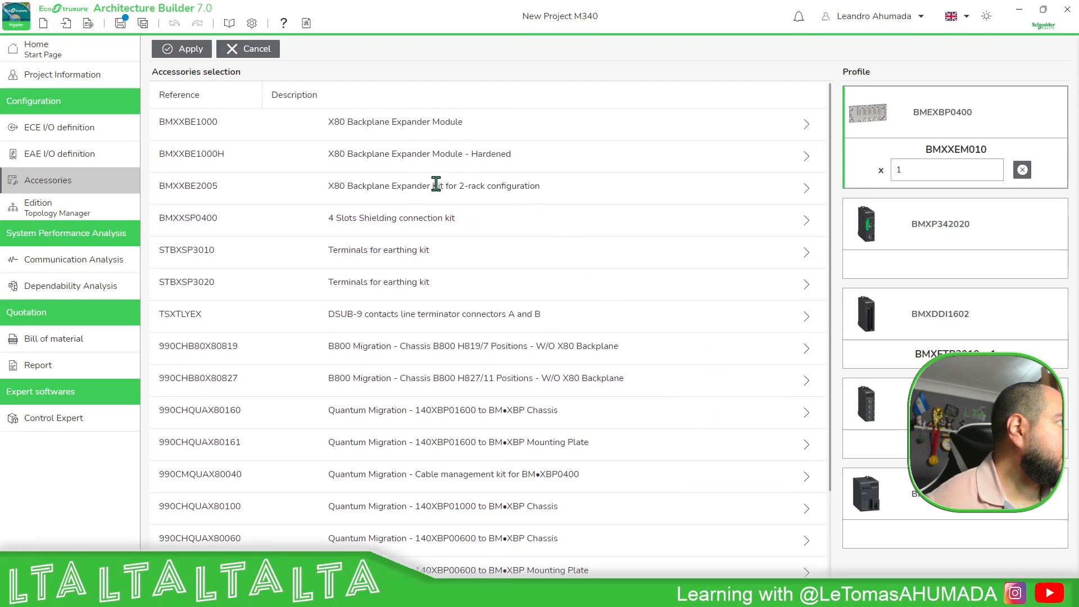
Add the BMXXBE2005 expander kit to the backplane, then remove it again.
left_click(808, 189)
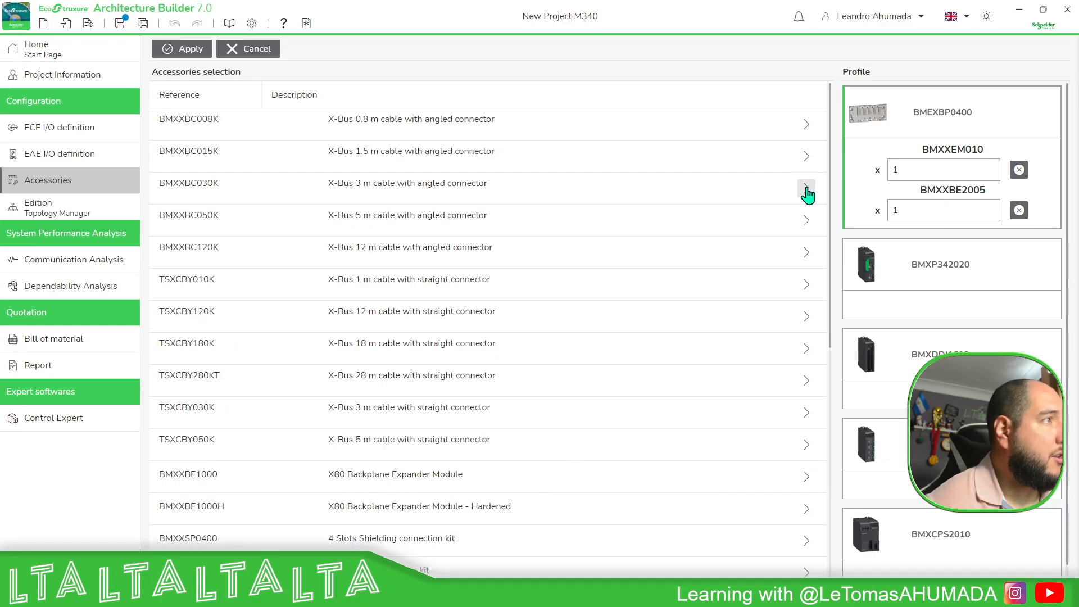
left_click(1019, 211)
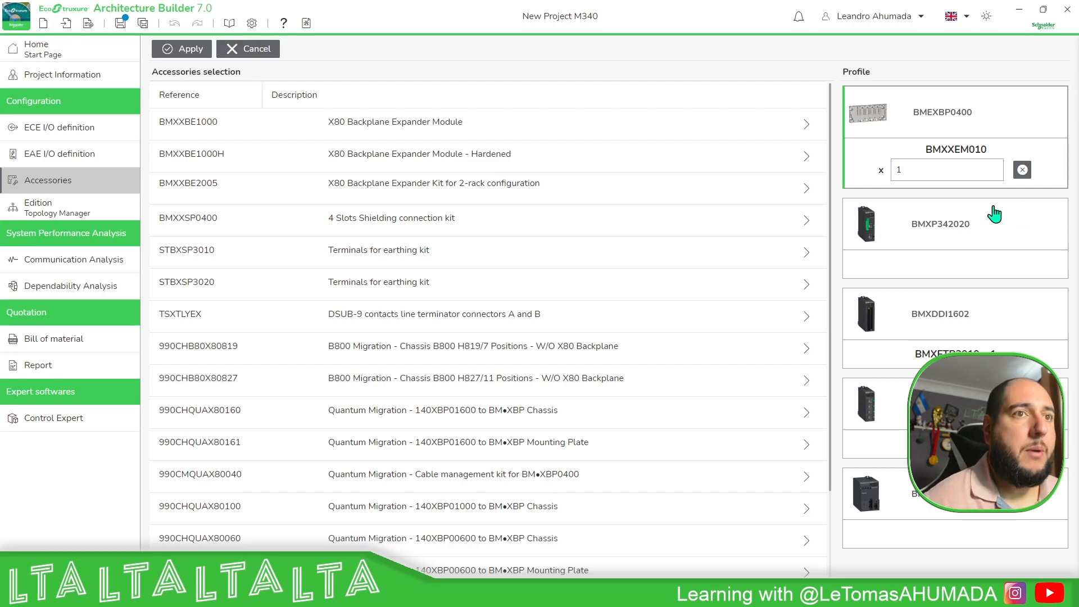
Apply the refined accessories and return to the Topology Manager view of MainM340.
left_click(181, 49)
left_click(67, 211)
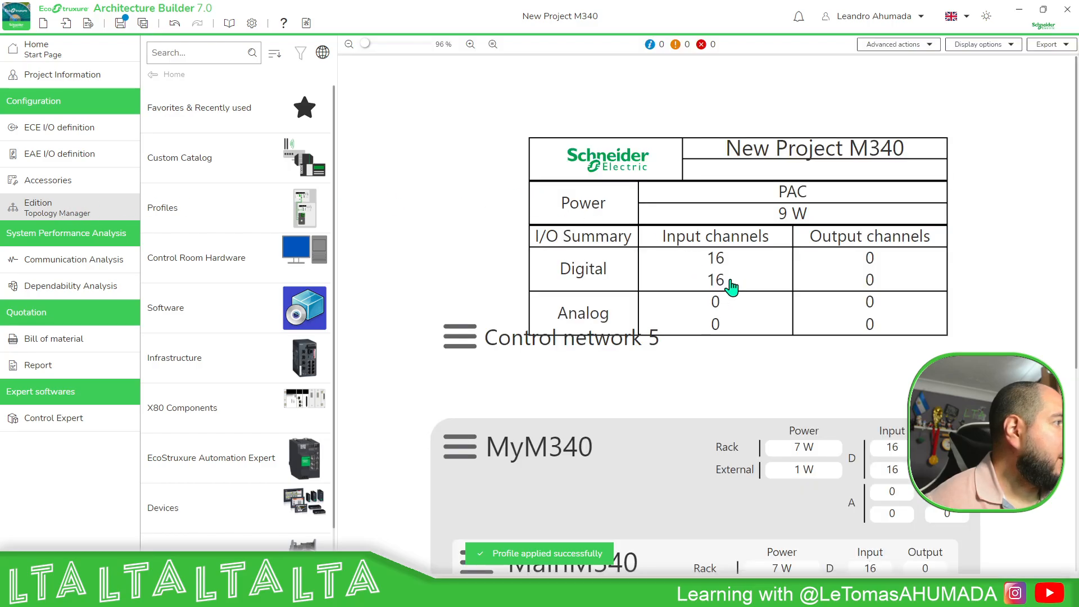
scroll(748, 306, "down", 5)
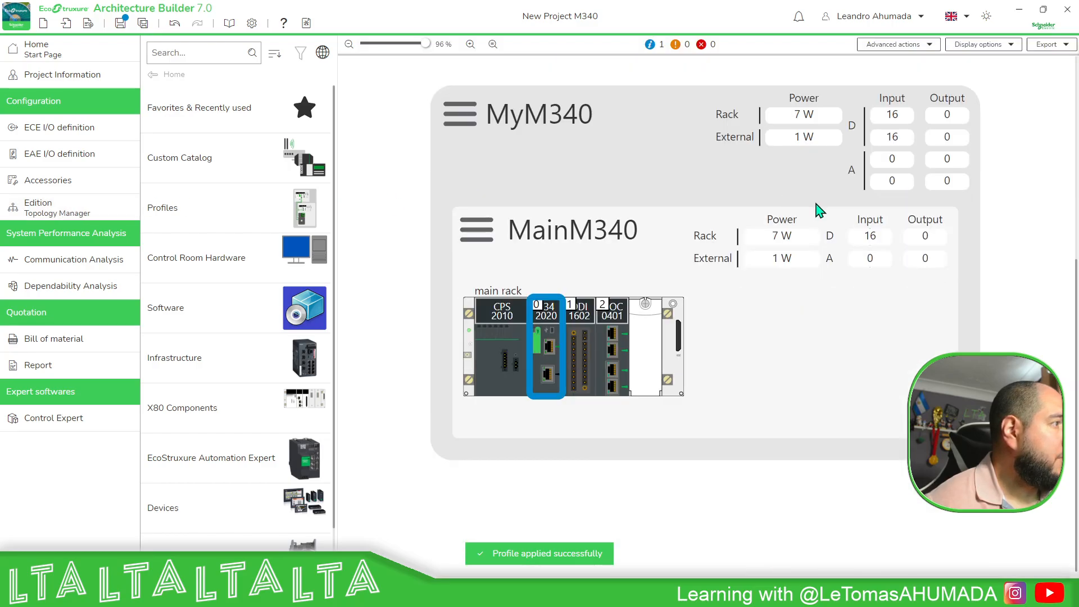
Remove the protective covers from the main rack's device group.
right_click(661, 320)
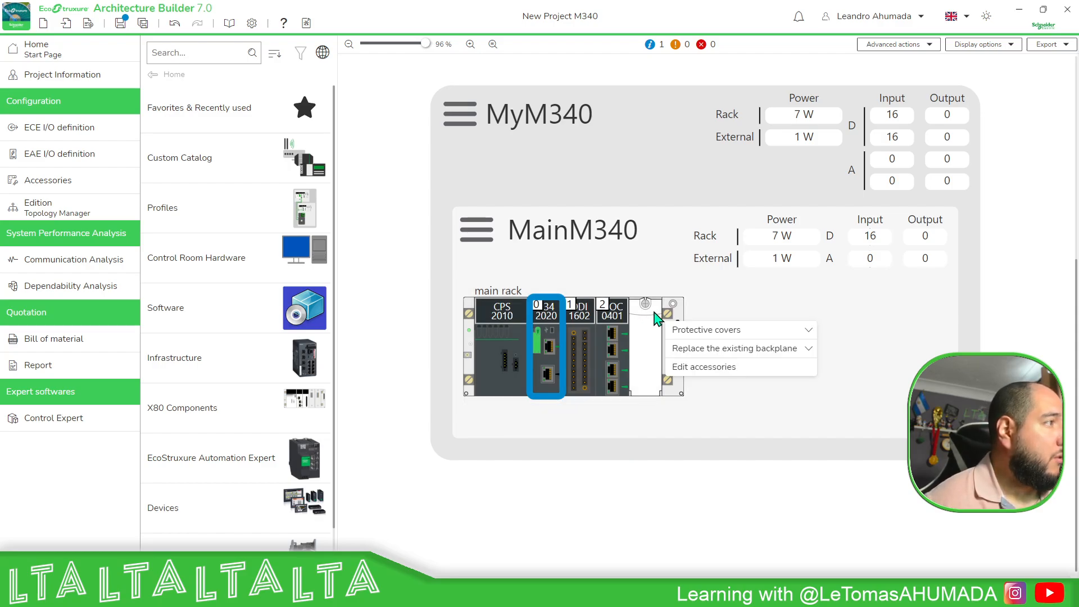
left_click(808, 332)
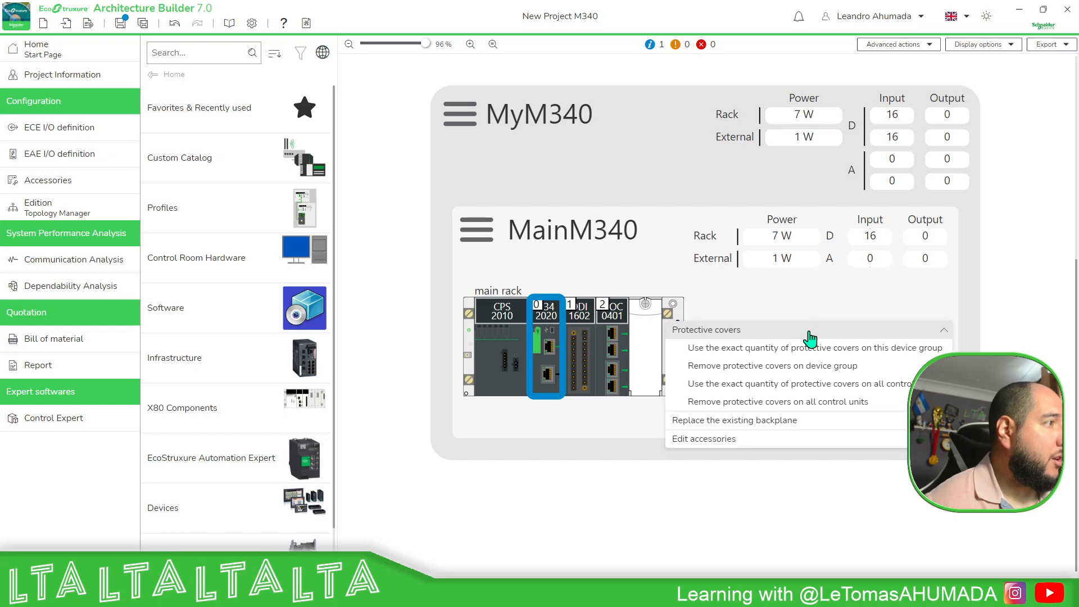
left_click(774, 366)
Re-add one BMXXEM010 protective cover to the BMEXBP0400 backplane through its Edit accessories dialog.
right_click(653, 329)
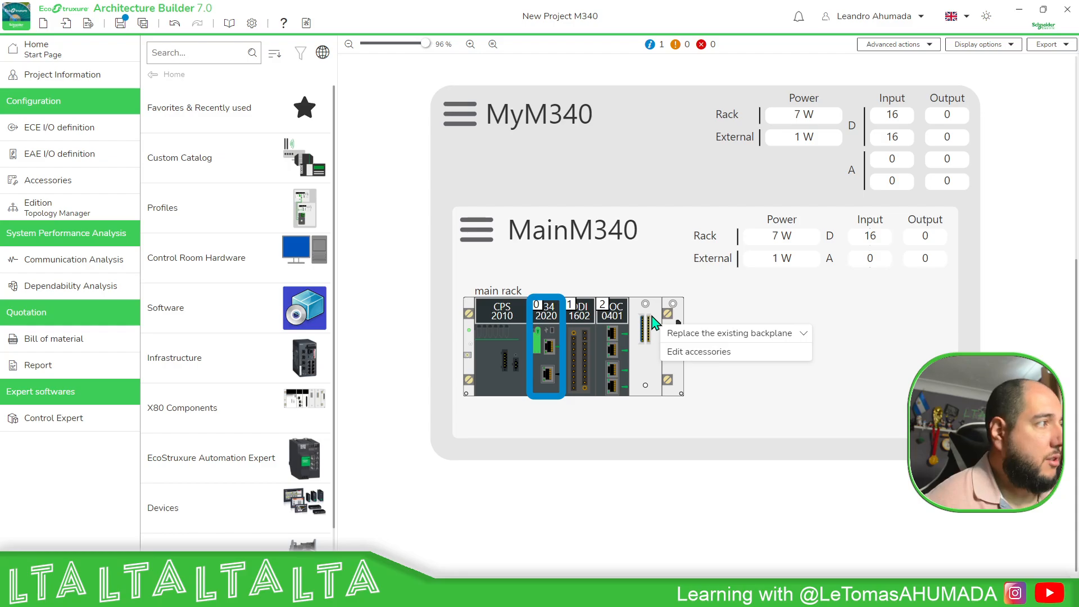
left_click(721, 335)
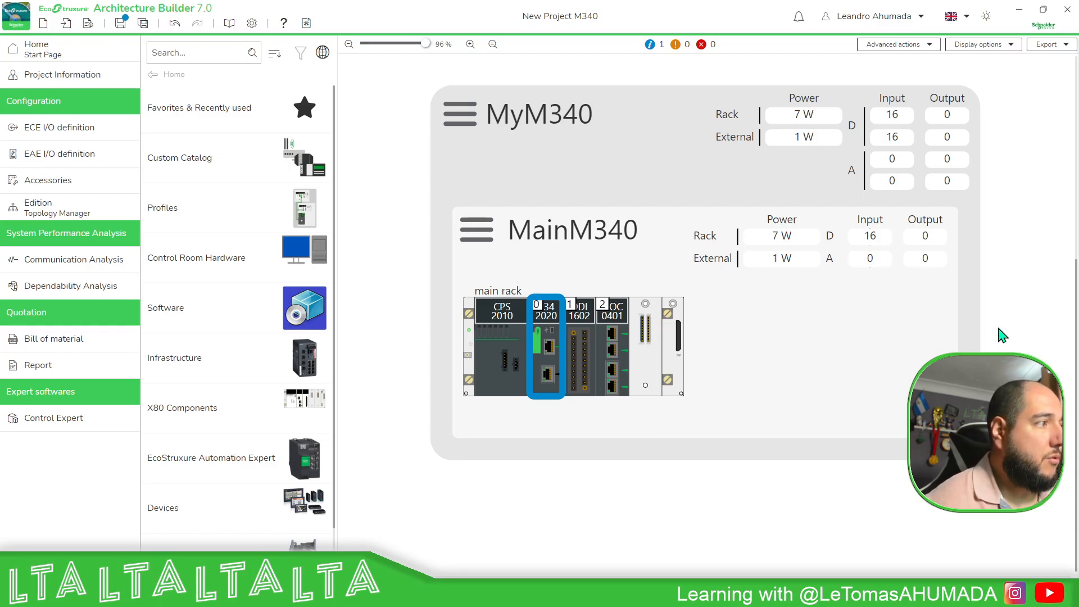
right_click(657, 327)
left_click(742, 352)
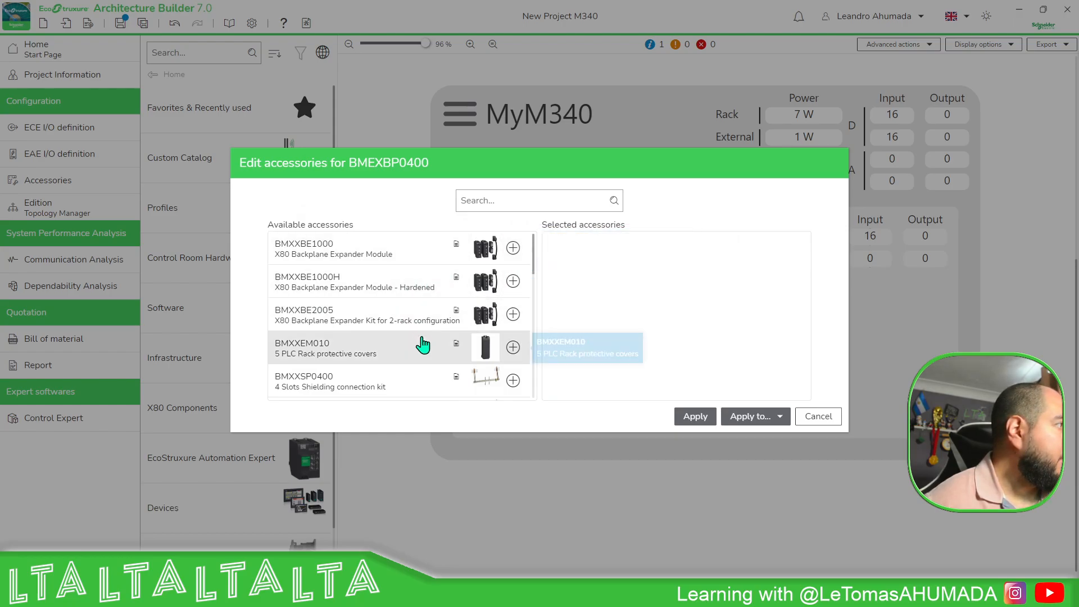
left_click(514, 348)
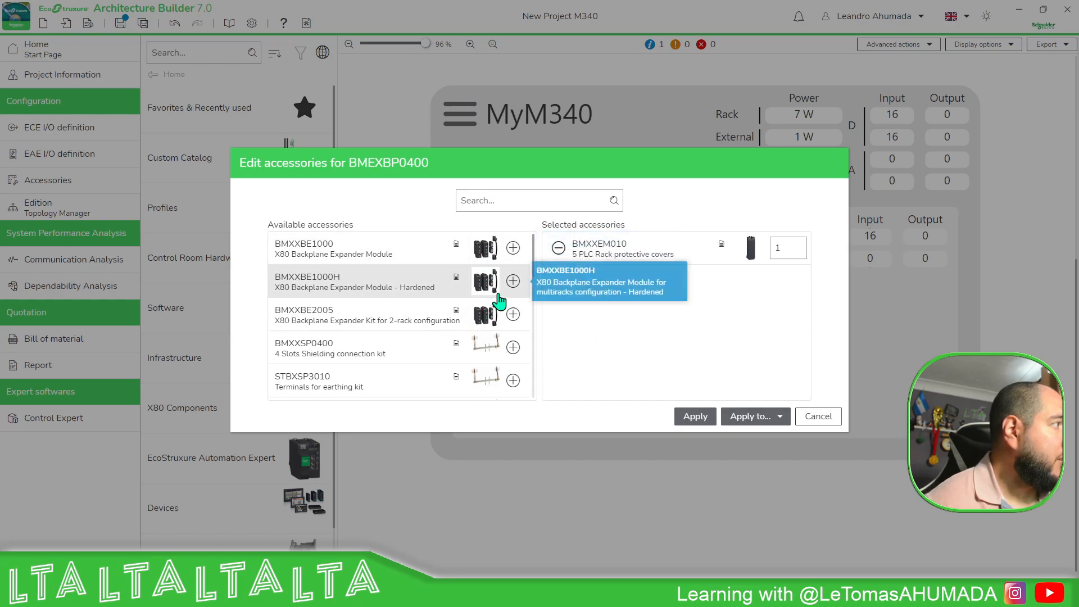
left_click(707, 422)
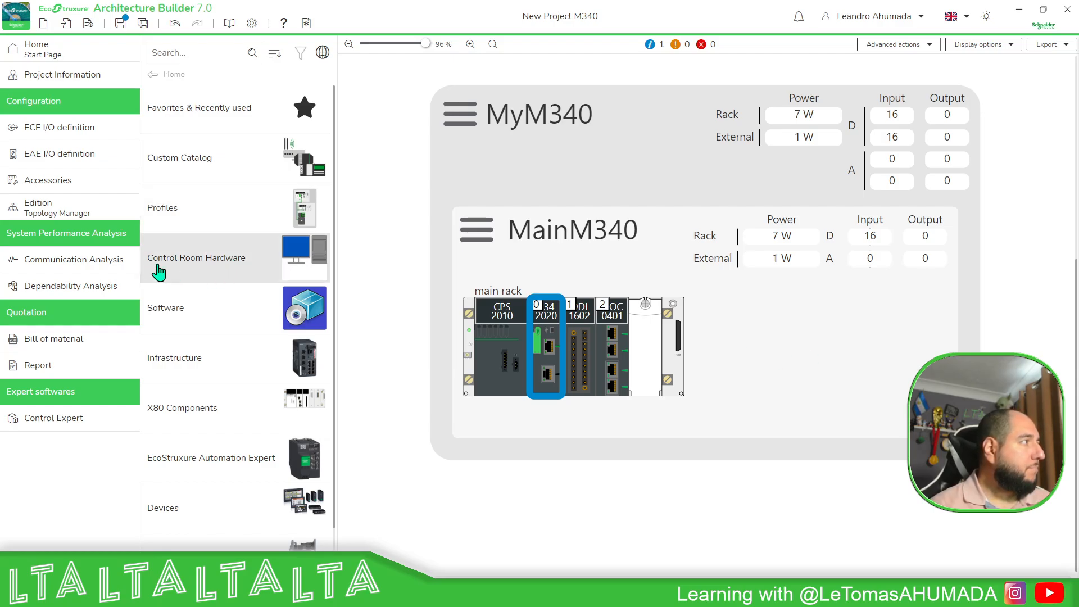
Add a new distributed Edge I/O NTS area to the MyM340 control unit's I/O definition.
left_click(53, 135)
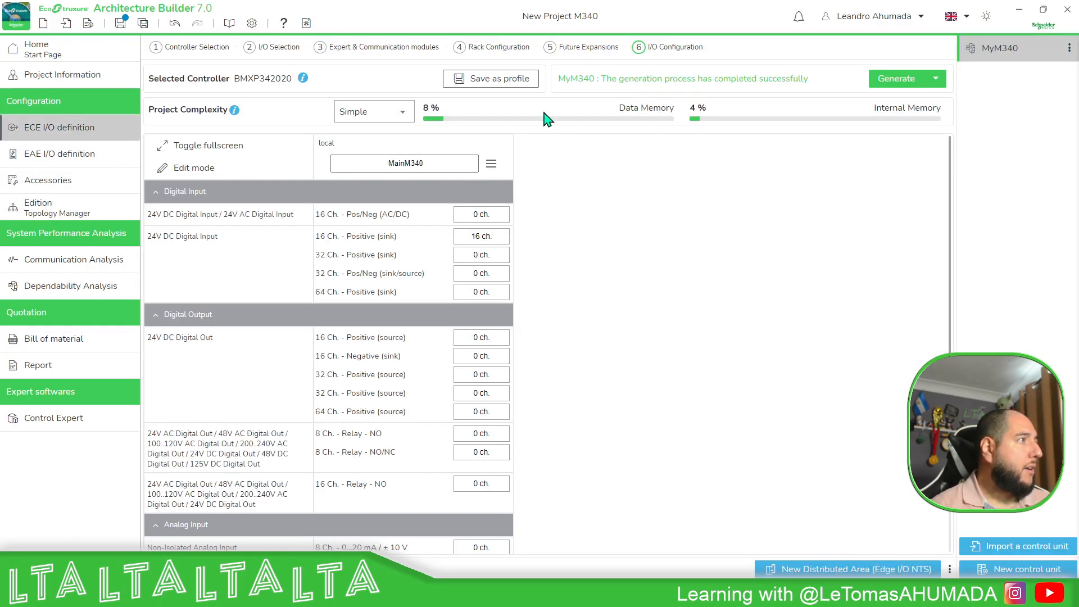
scroll(641, 373, "down", 4)
scroll(562, 230, "up", 4)
scroll(645, 239, "down", 2)
scroll(658, 316, "up", 2)
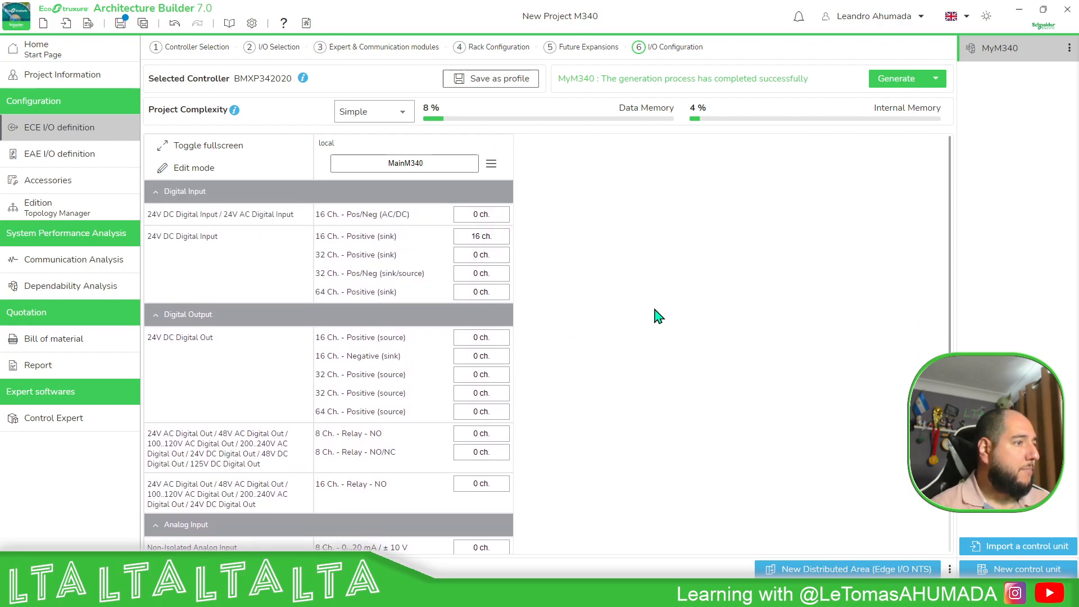
left_click(833, 570)
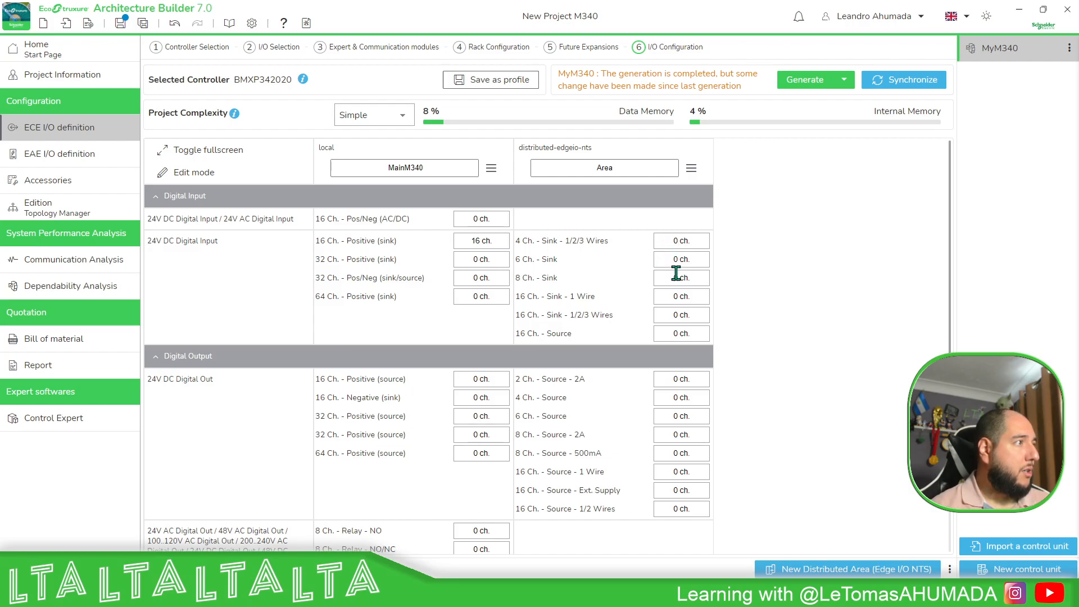
Set the Area's 16-channel sink 1/2/3-wire inputs and 16-channel external-supply source outputs to 32 channels each.
left_click(678, 315)
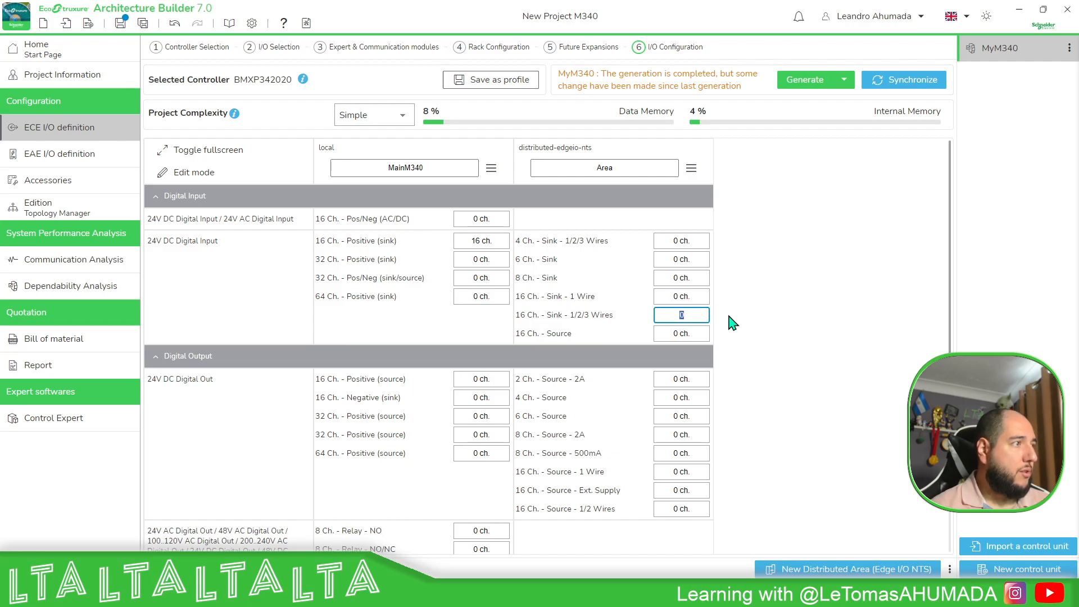
key("Return")
left_click(657, 316)
type("32")
key("Return")
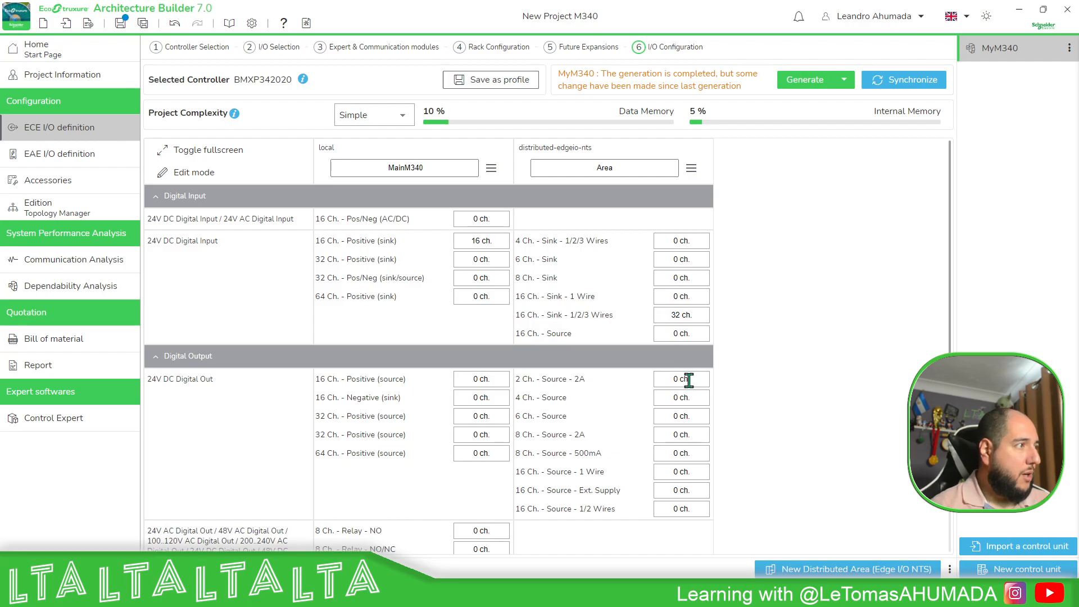
left_click(663, 489)
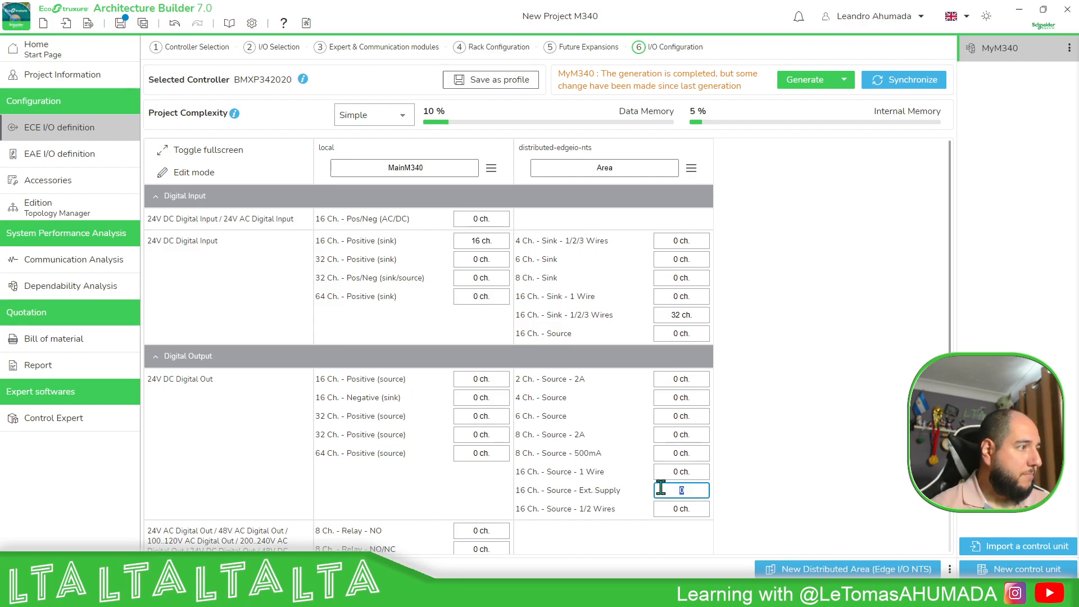
key("Return")
Set the Area's 4-channel analog outputs to 8 channels and regenerate the control unit.
scroll(778, 447, "down", 6)
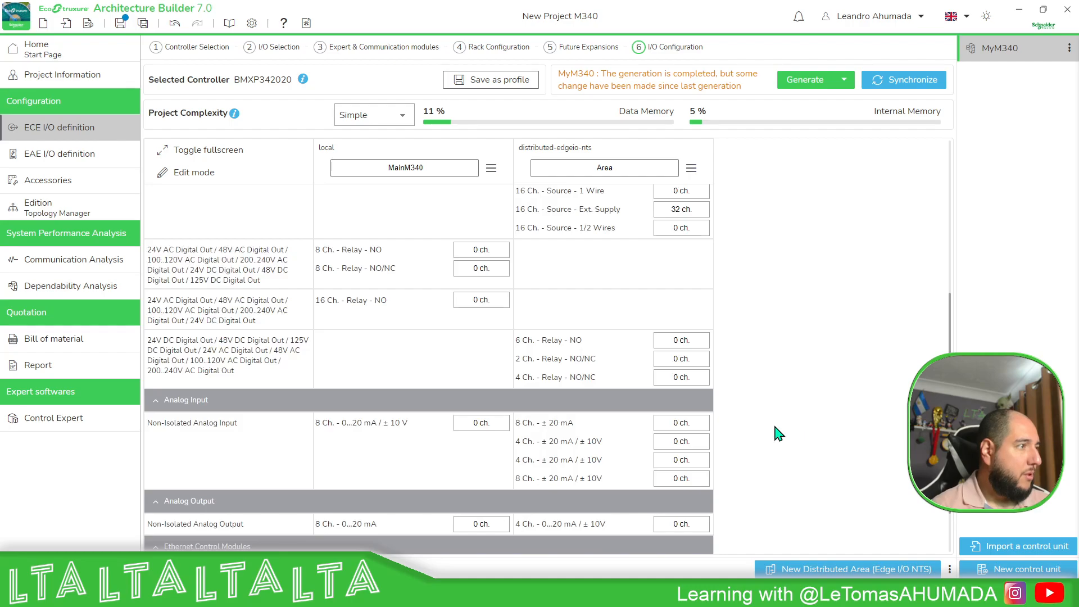
left_click(676, 454)
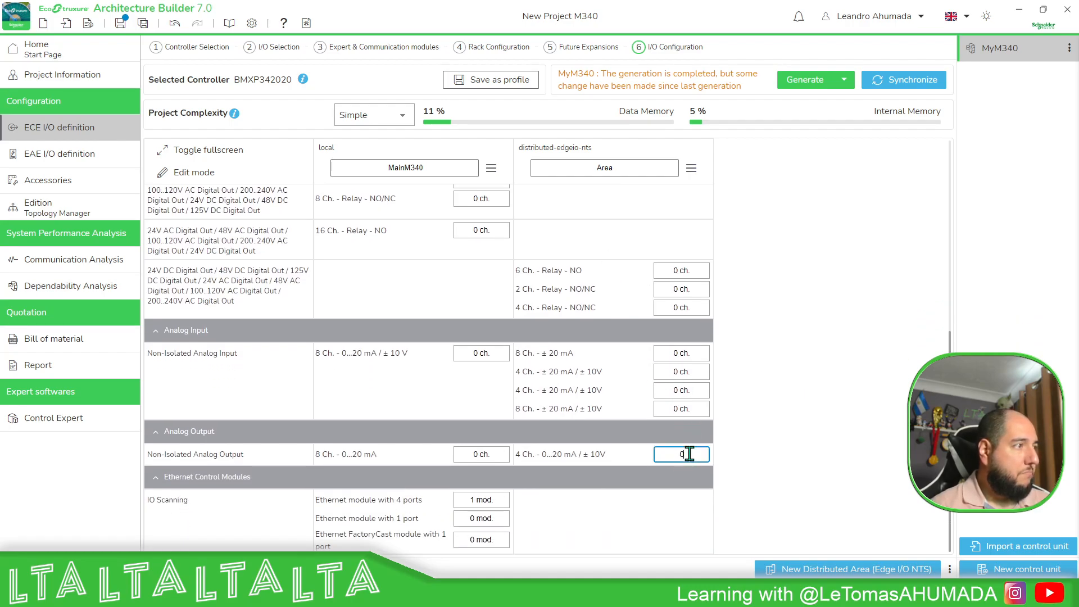
type("8")
key("Return")
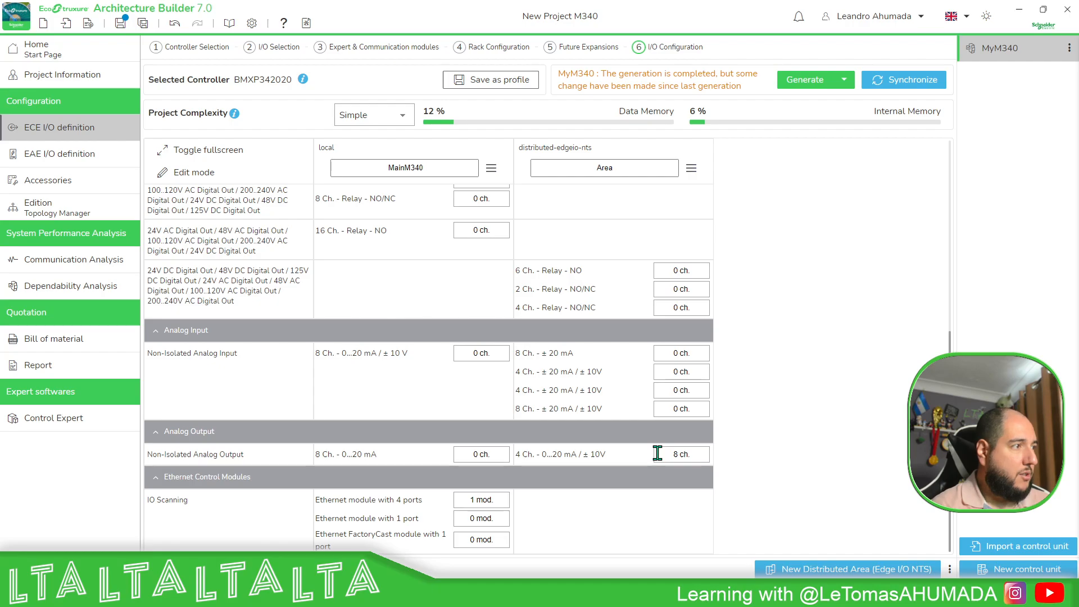
scroll(840, 337, "up", 5)
left_click(816, 81)
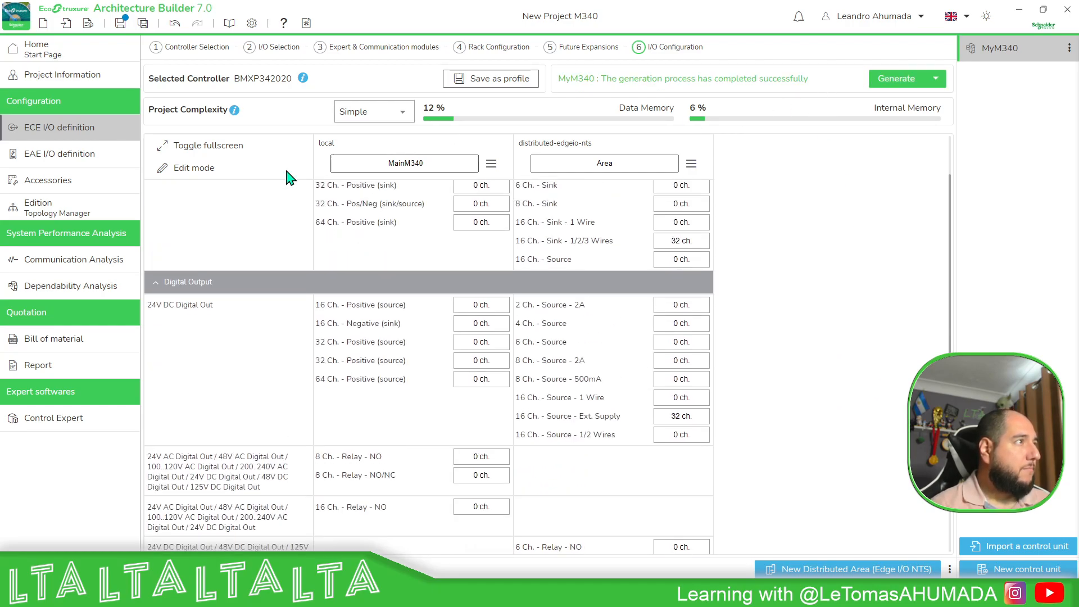
In the topology view, connect the main rack's NOC0401 Ethernet module to the Edge I/O NTS island's network interface.
left_click(74, 208)
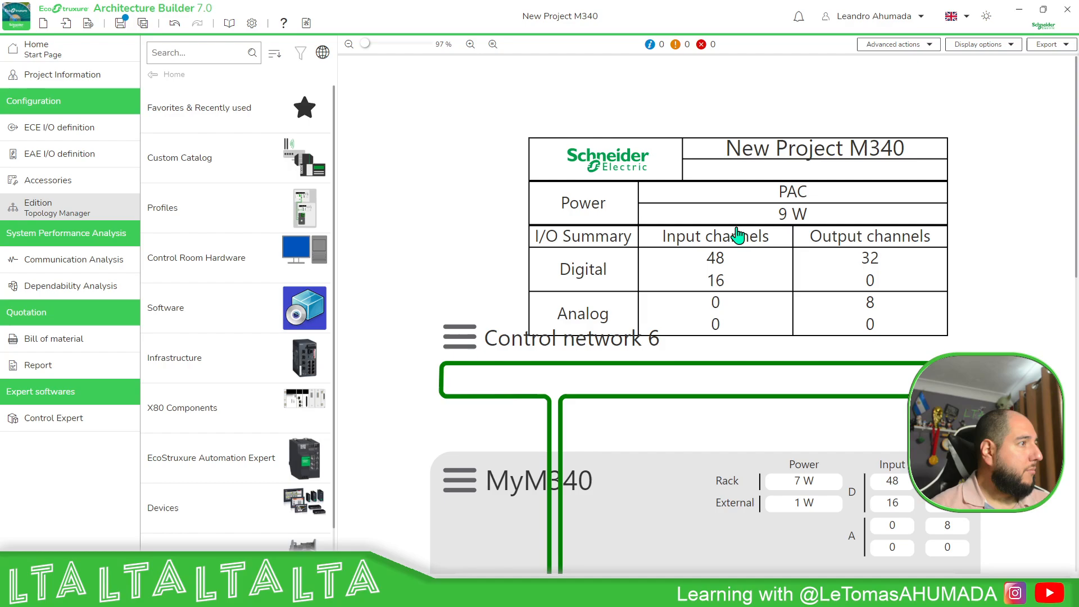
scroll(731, 230, "down", 10)
scroll(597, 215, "down", 5)
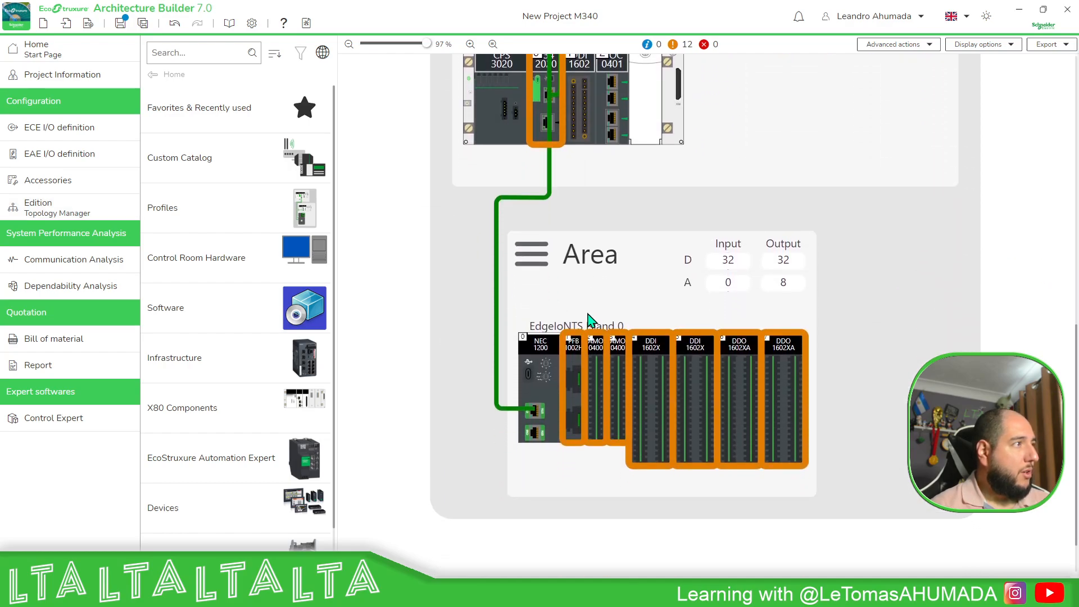
scroll(609, 379, "up", 7)
scroll(563, 427, "down", 3)
scroll(554, 429, "down", 1)
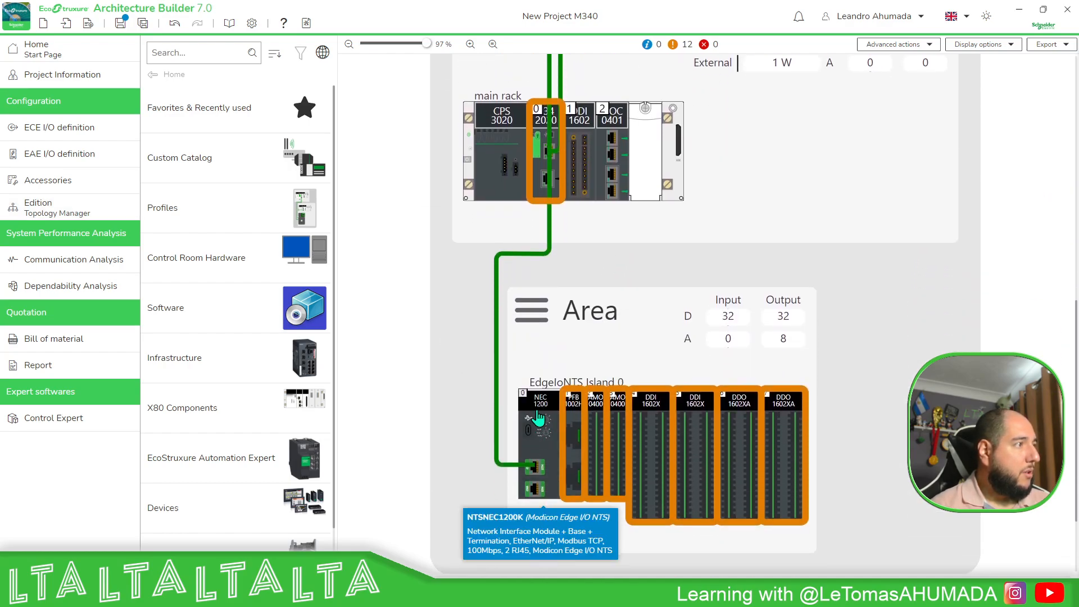
key("ctrl")
left_click(621, 161)
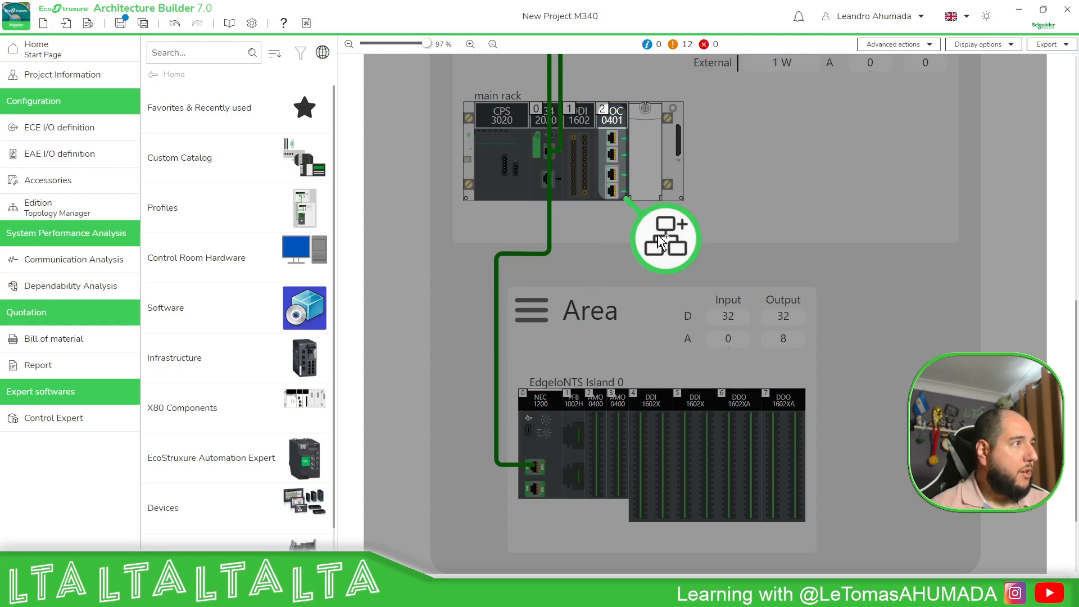
left_click(661, 243)
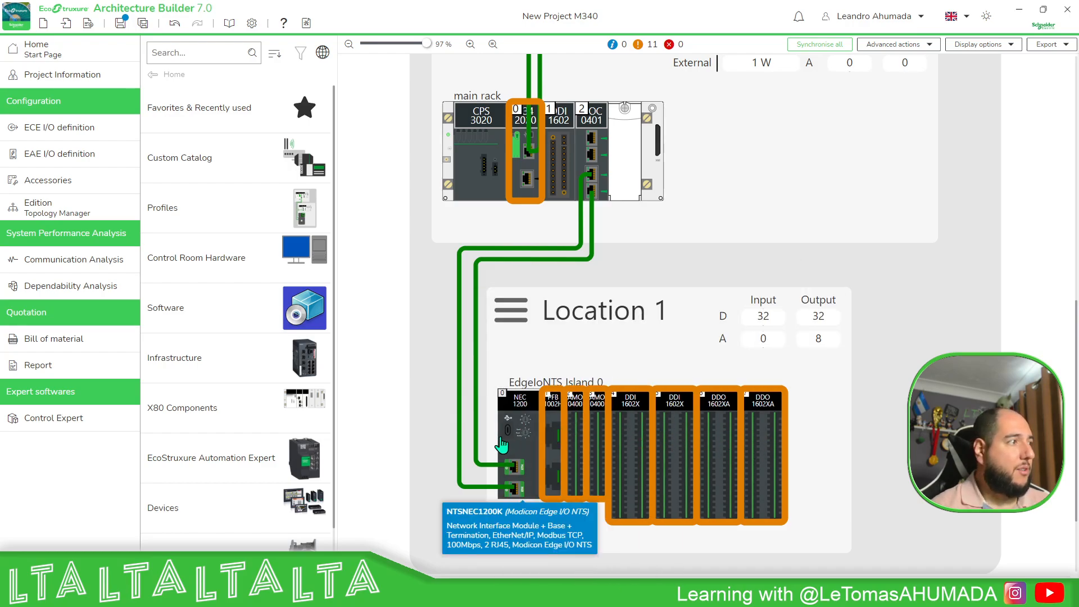
left_click(790, 447)
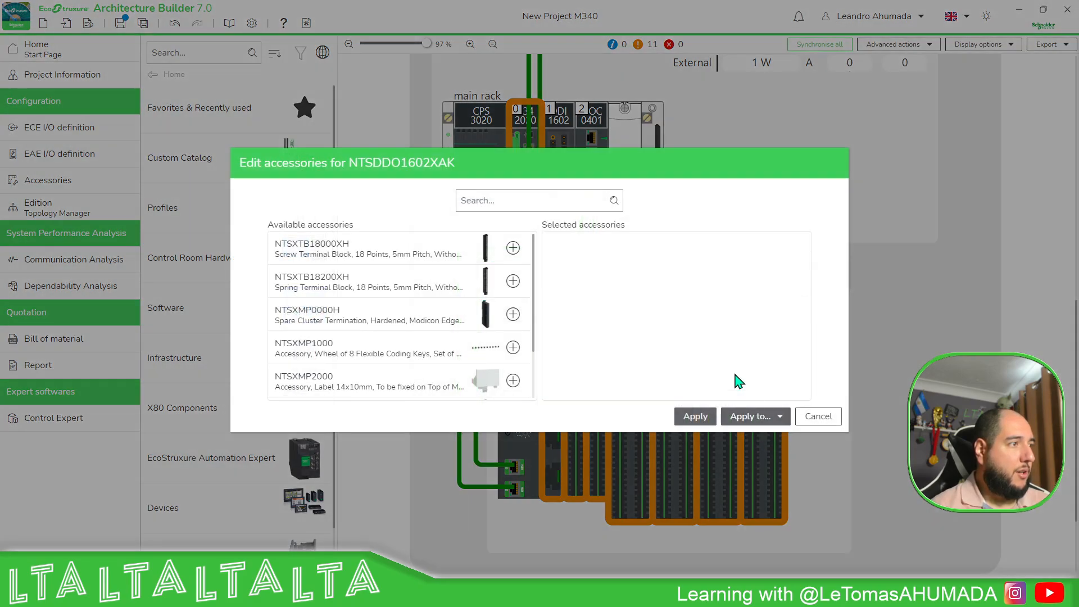
scroll(430, 354, "down", 2)
scroll(444, 360, "up", 2)
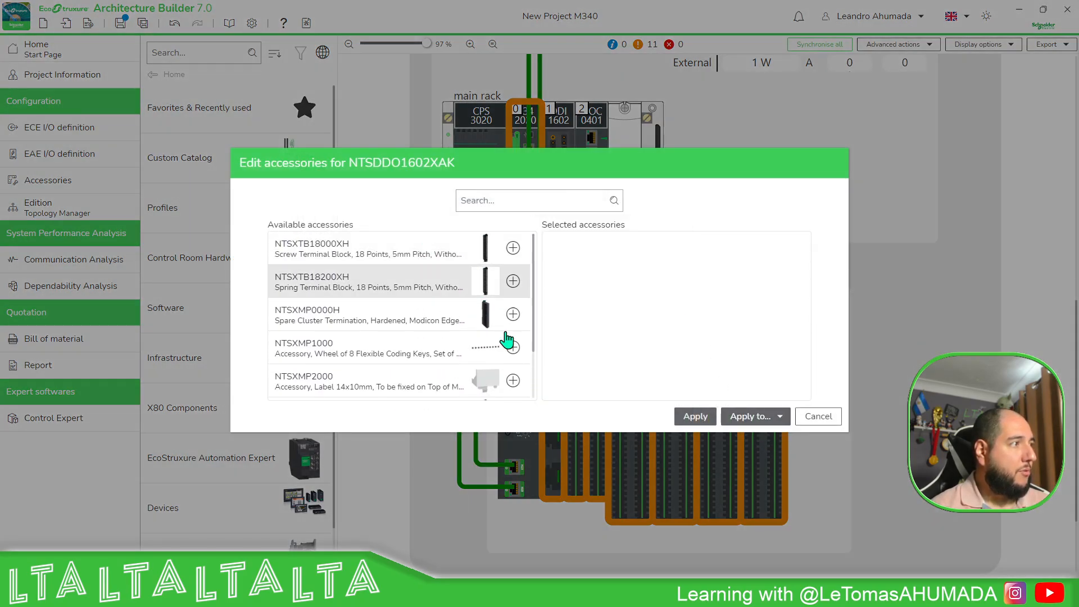
left_click(818, 417)
scroll(622, 366, "up", 2)
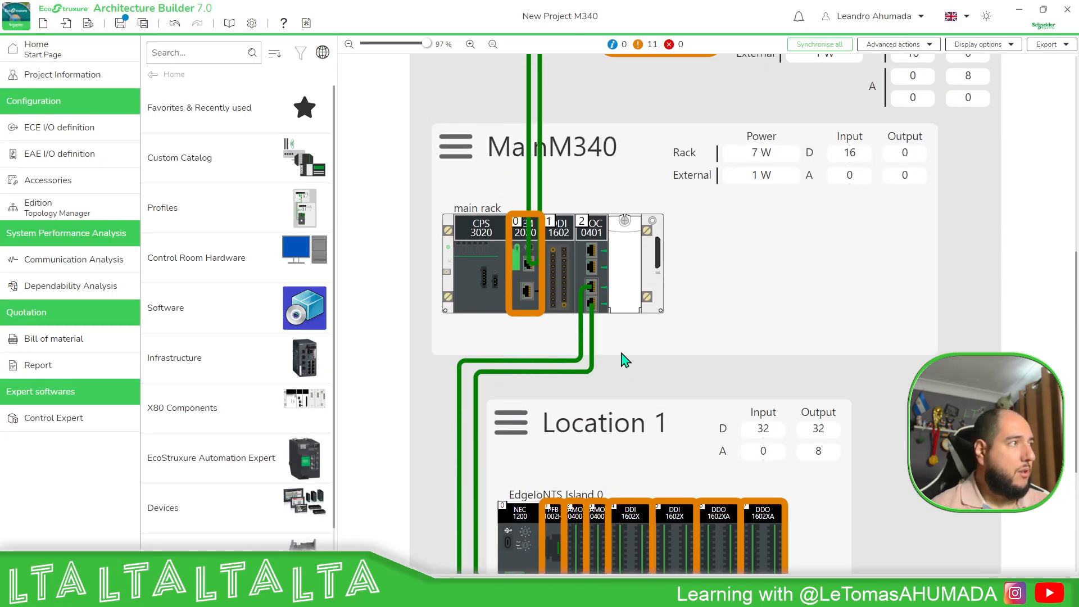
scroll(537, 307, "up", 2)
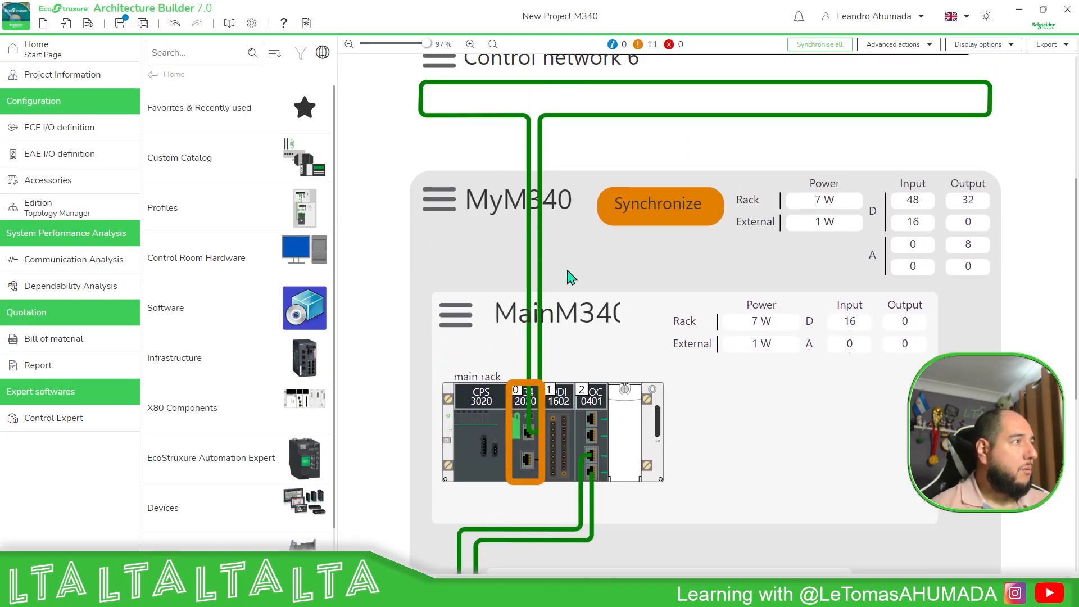
scroll(571, 284, "up", 2)
left_click(441, 225)
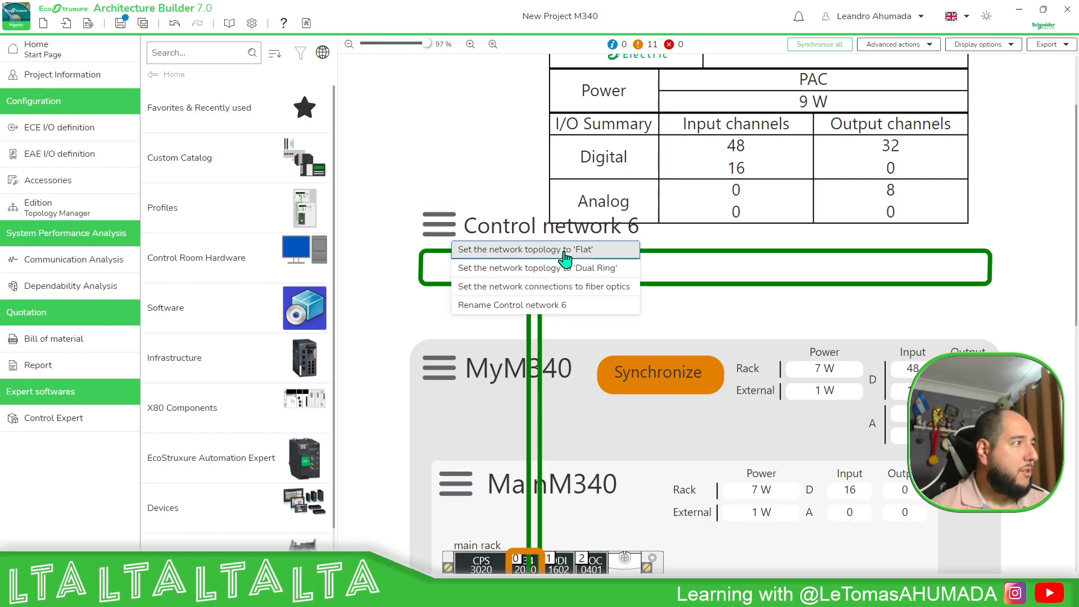
scroll(658, 292, "down", 6)
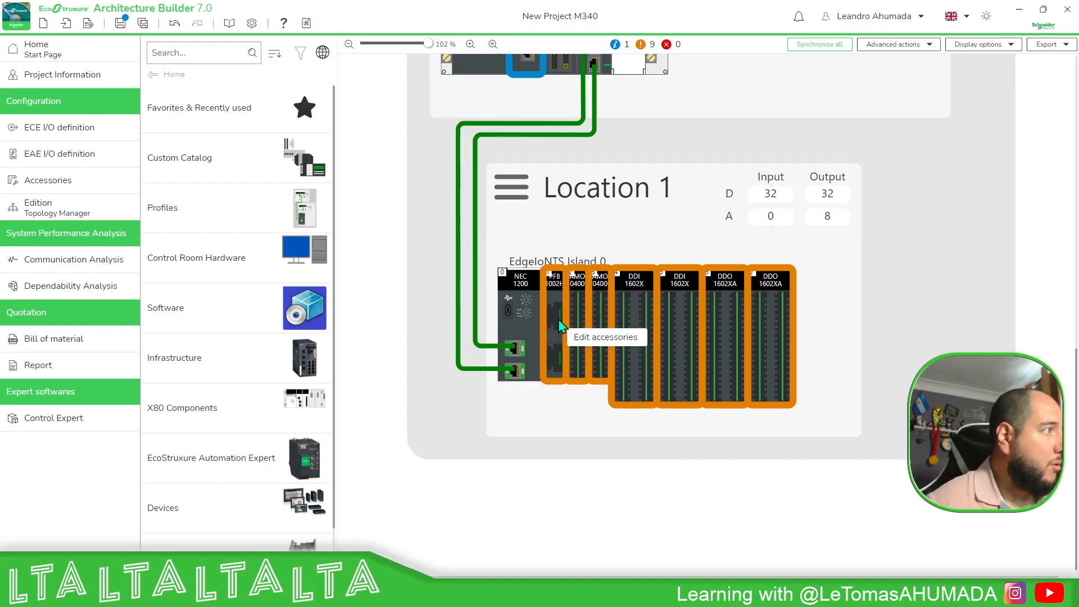
Add one NTSXTB02030H screw terminal block to the island's NTSPFB1002HK power module through its Edit accessories dialog.
left_click(592, 342)
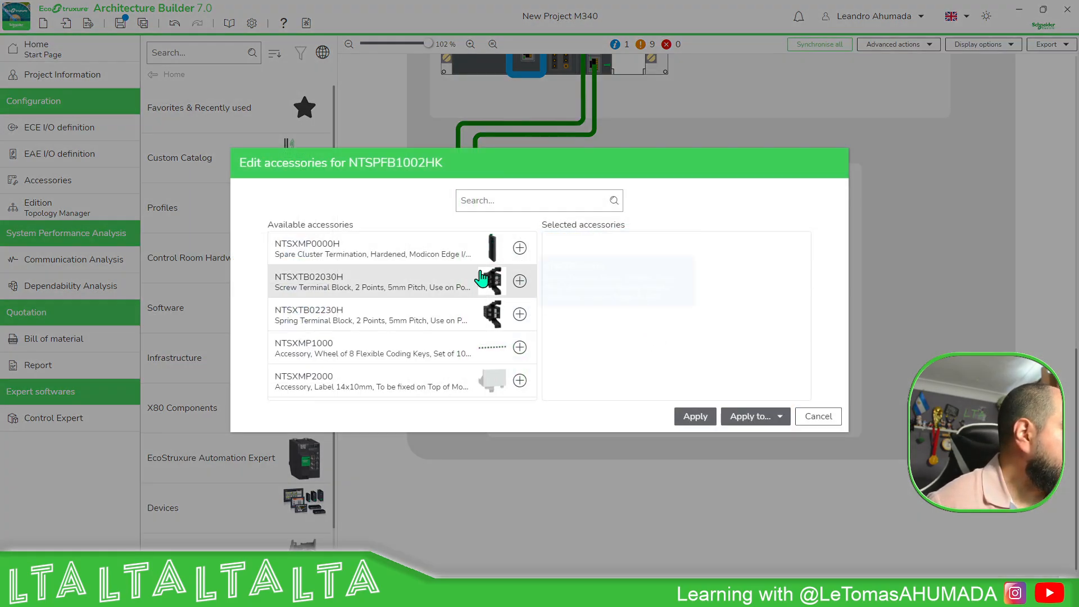
left_click(519, 281)
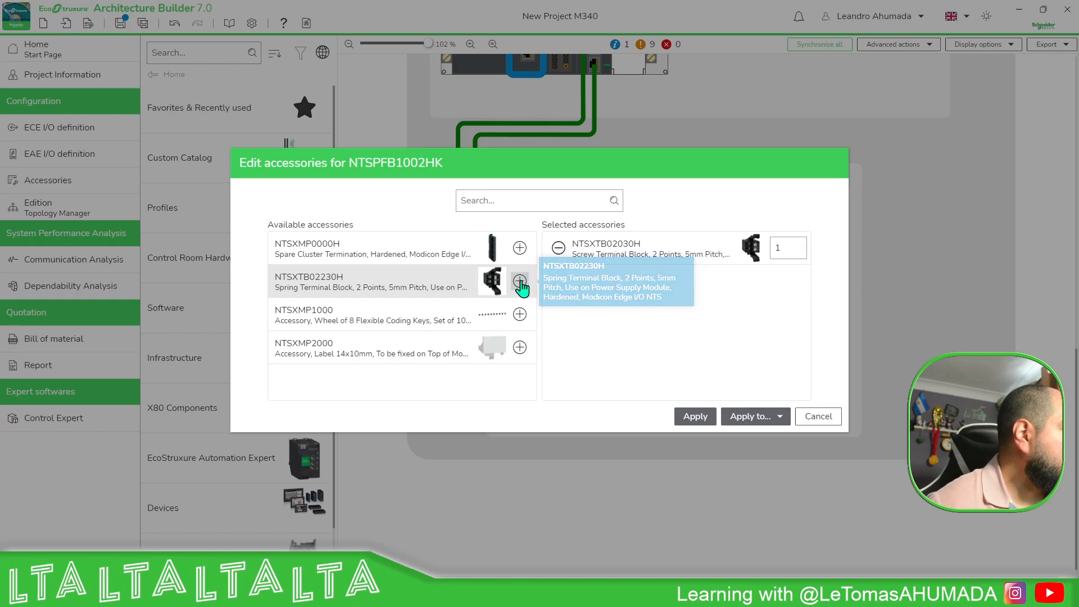
left_click(695, 416)
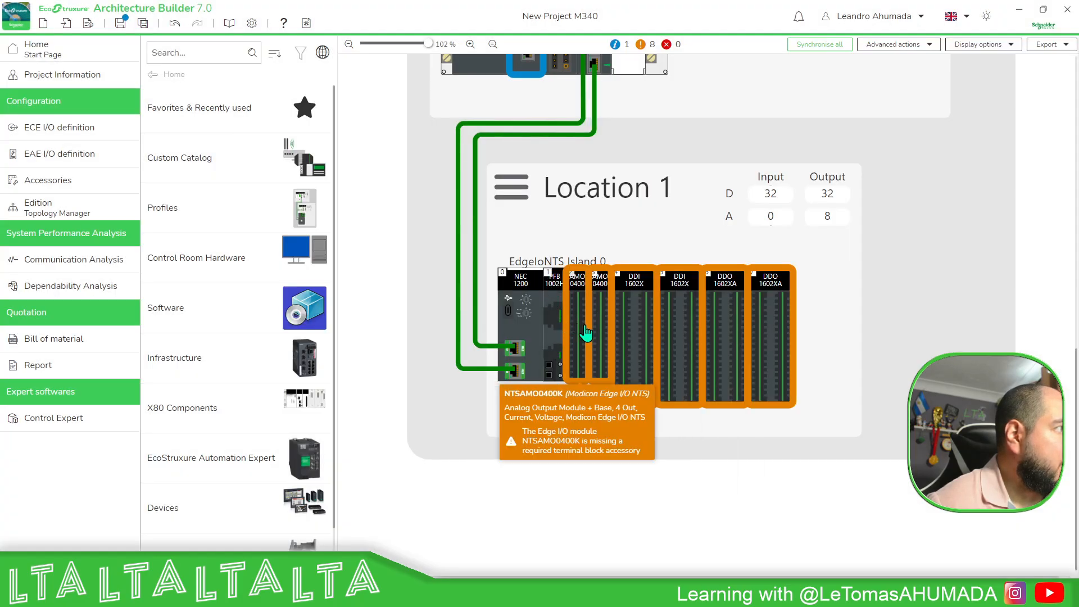
Enable extended racks in the MyM340 control unit's rack configuration.
scroll(853, 374, "up", 1)
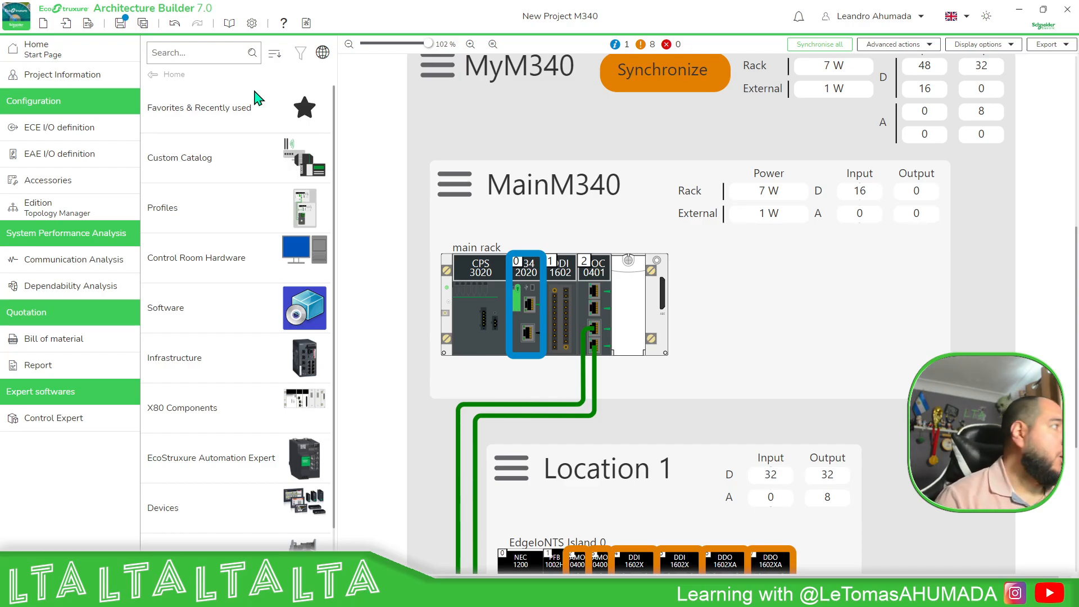
left_click(59, 127)
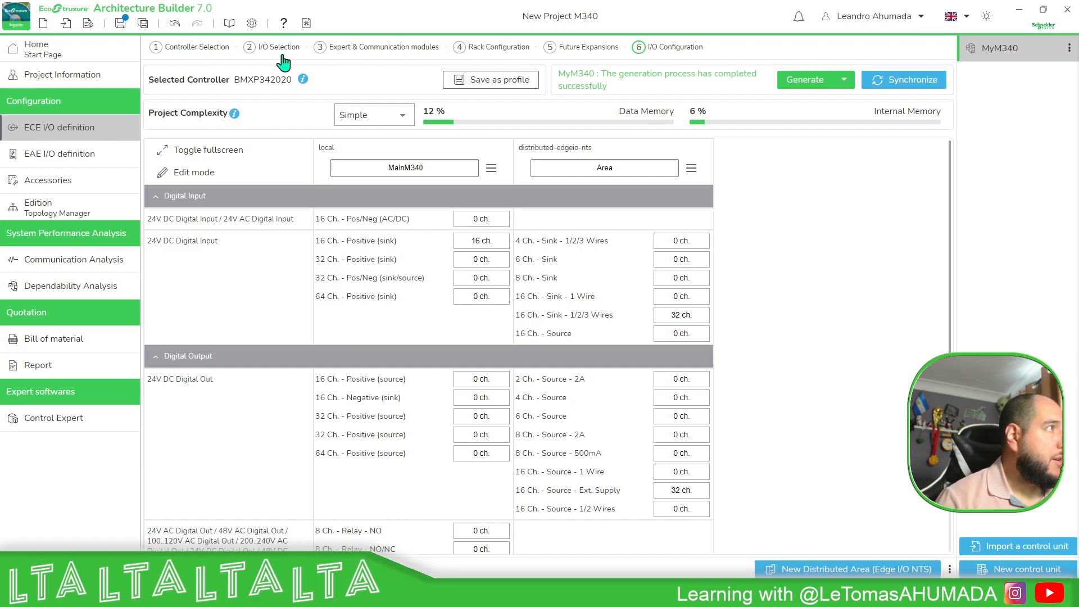
left_click(191, 48)
left_click(279, 52)
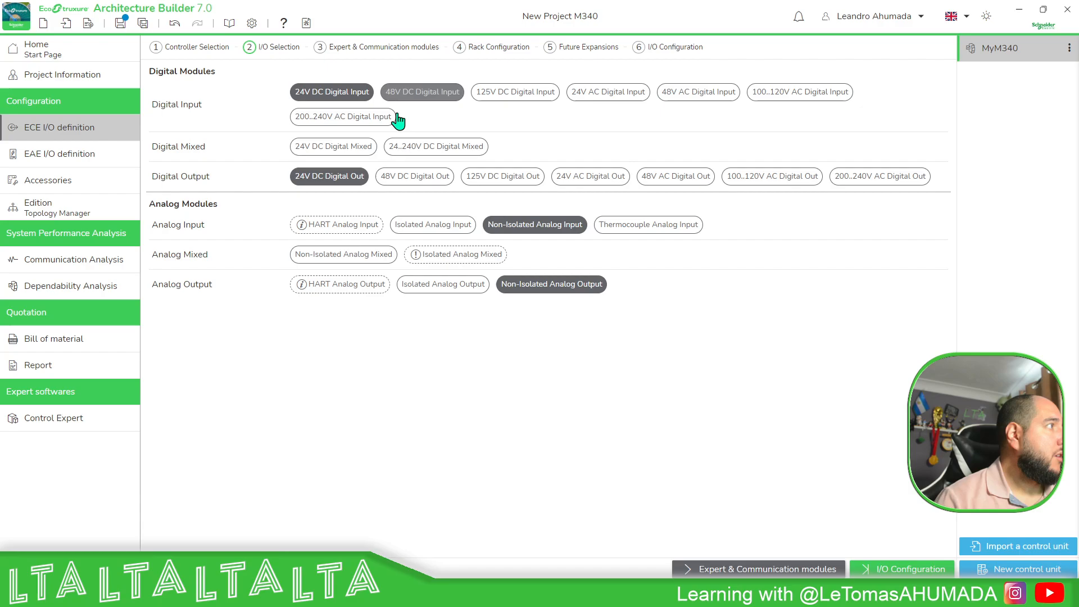
left_click(380, 50)
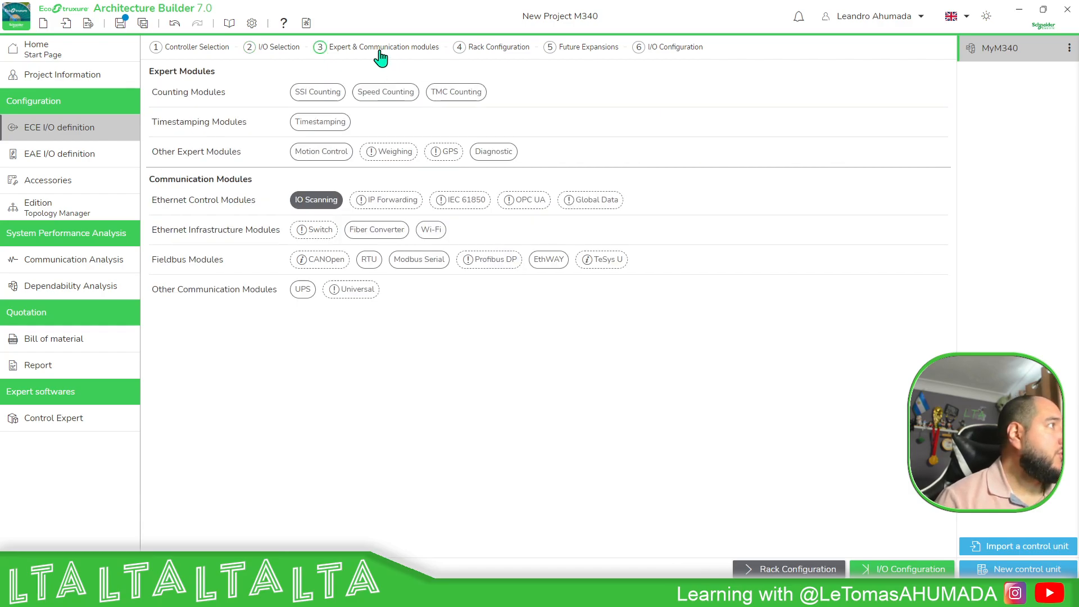
left_click(506, 49)
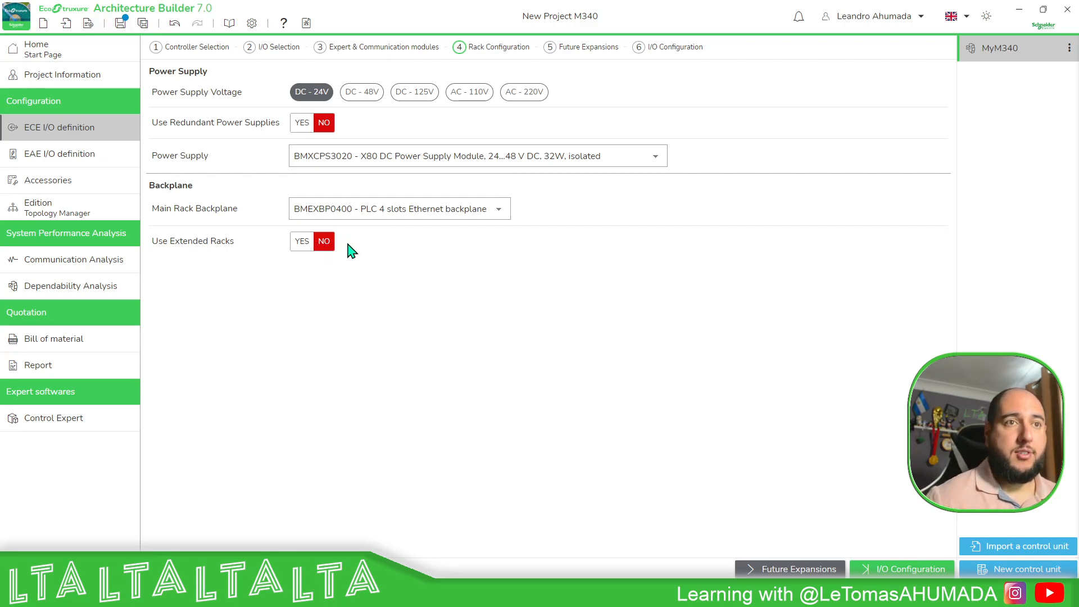
left_click(299, 243)
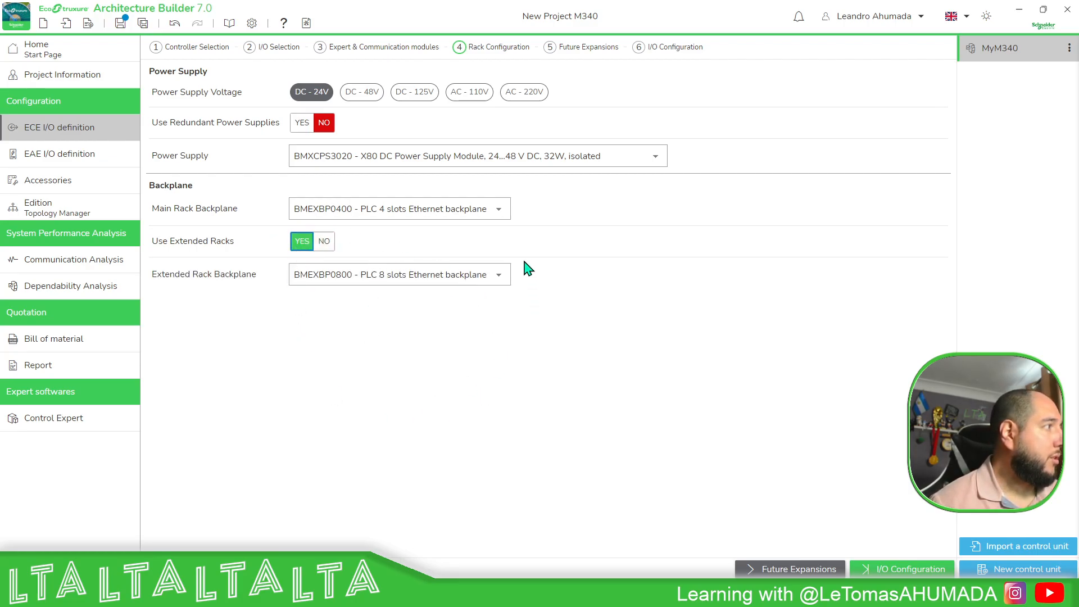
Regenerate the MyM340 control unit from its I/O configuration.
left_click(588, 55)
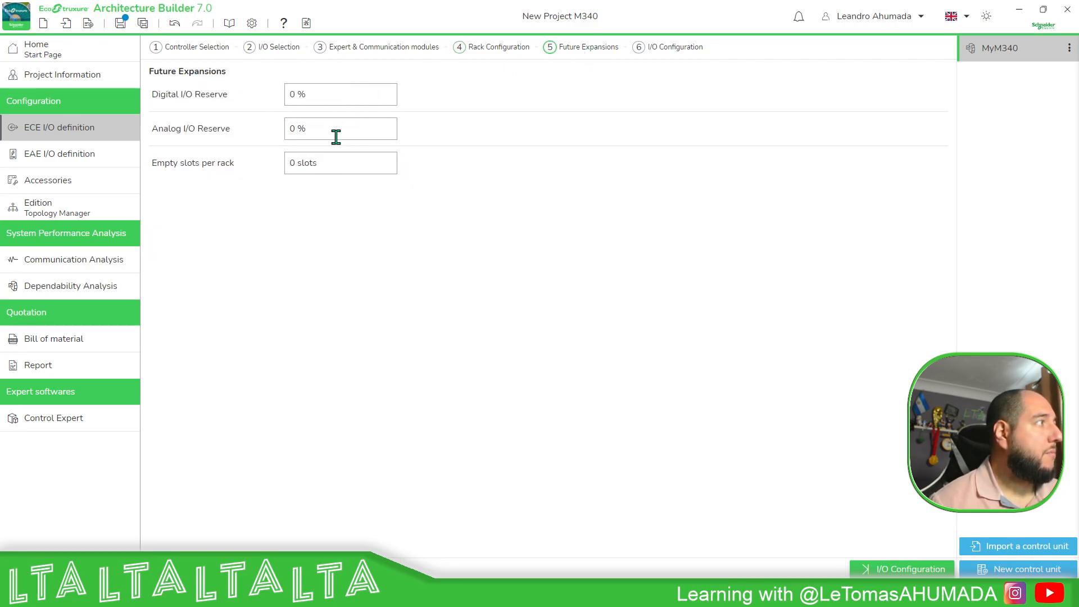
left_click(675, 49)
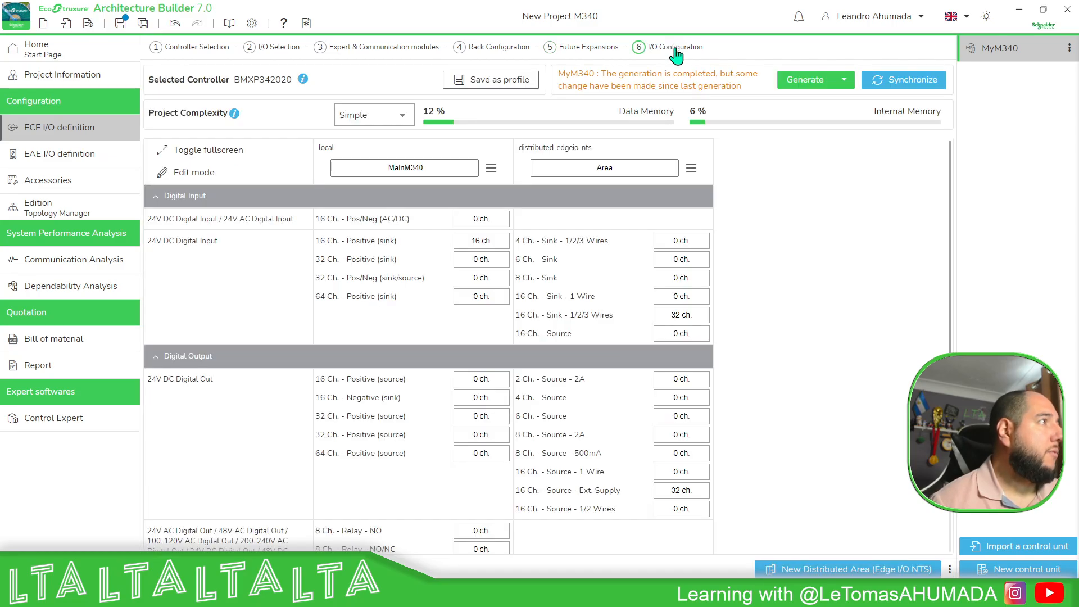
scroll(658, 274, "down", 1)
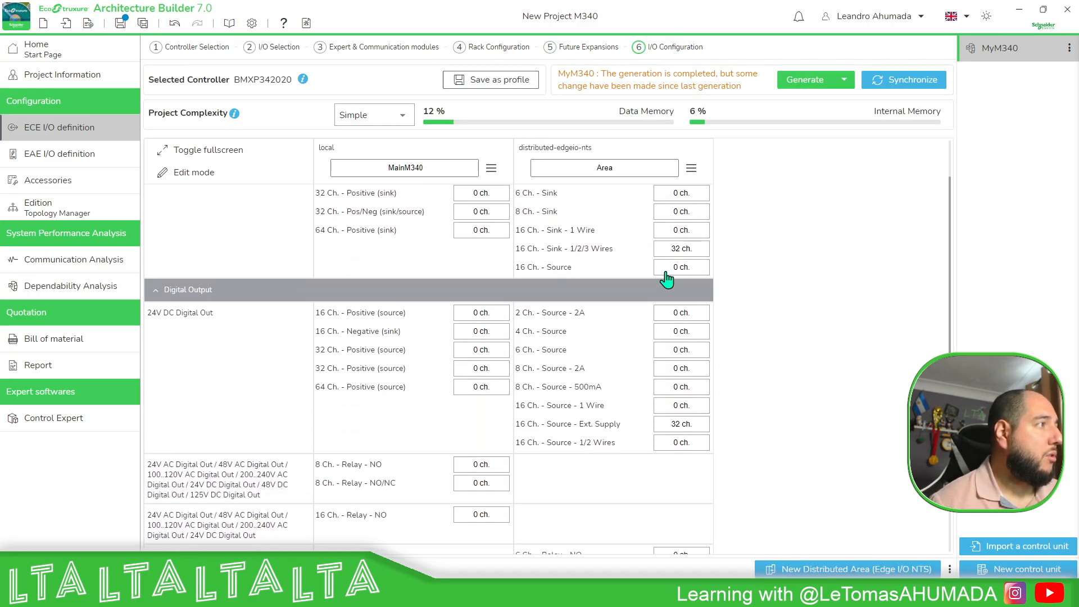
scroll(730, 298, "down", 6)
left_click(816, 79)
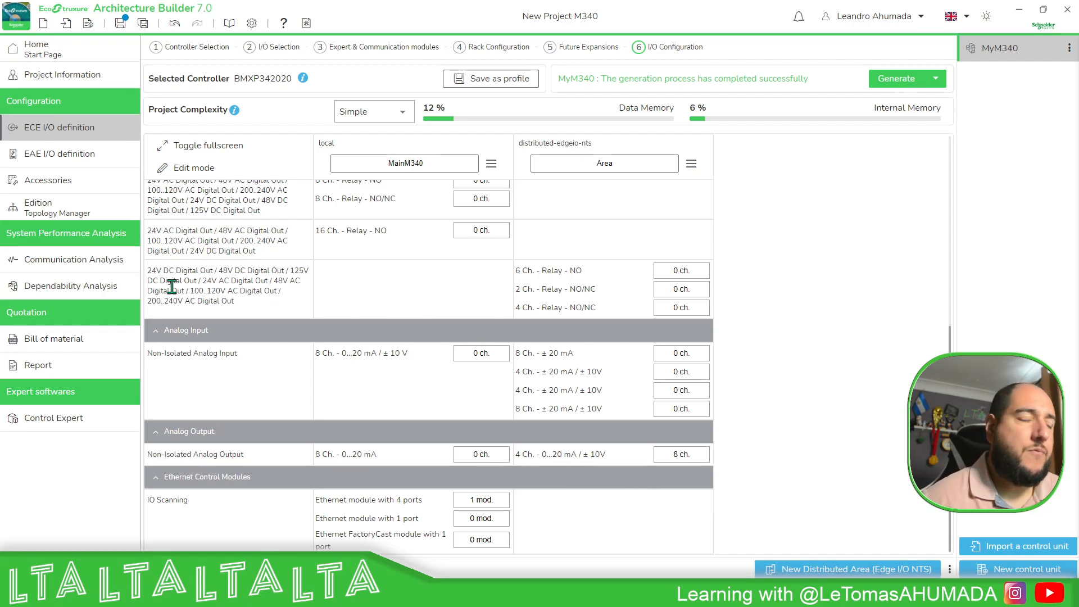
left_click(343, 48)
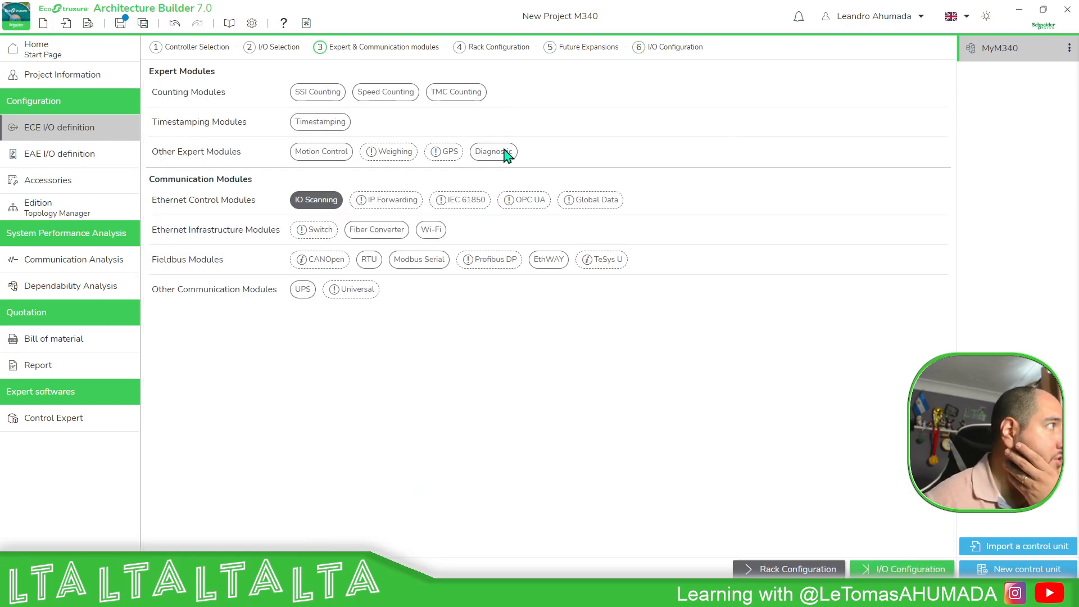